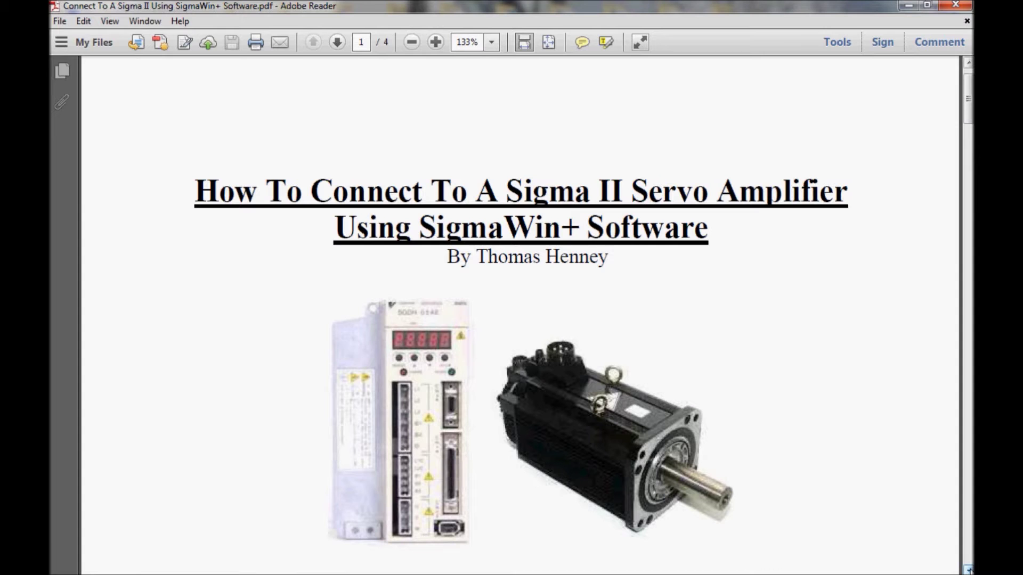
# Scroll page 1 of the SigmaWin+ guide past the Materials links to the Project Description.
pyautogui.scroll(-5, 519, 314)
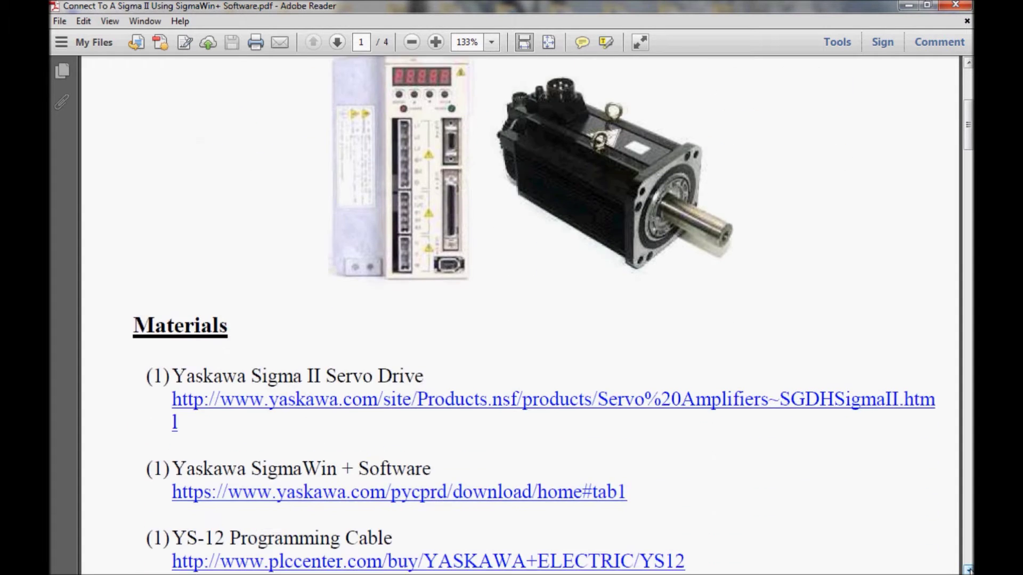
pyautogui.scroll(-1, 519, 314)
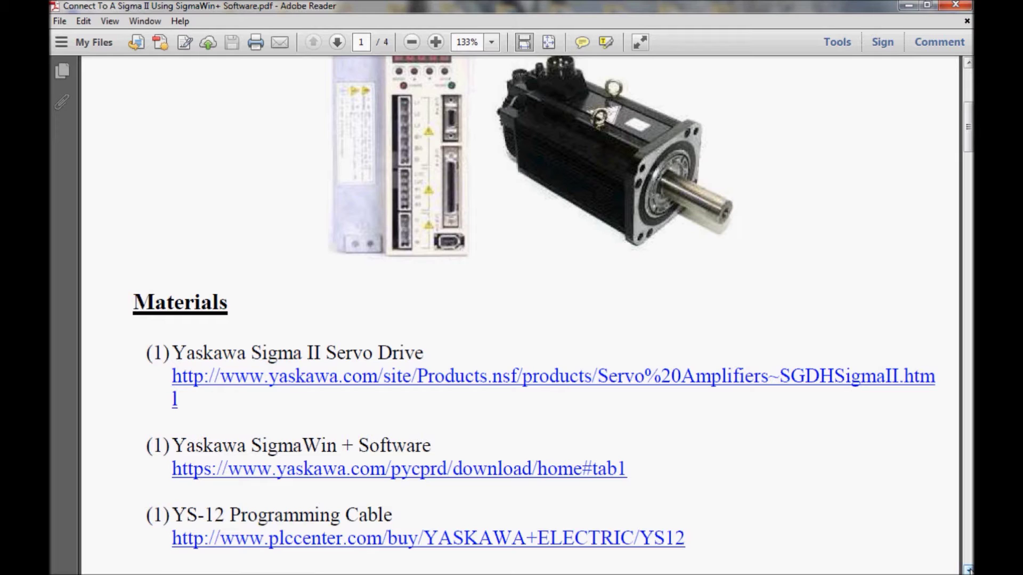
pyautogui.scroll(-6, 525, 314)
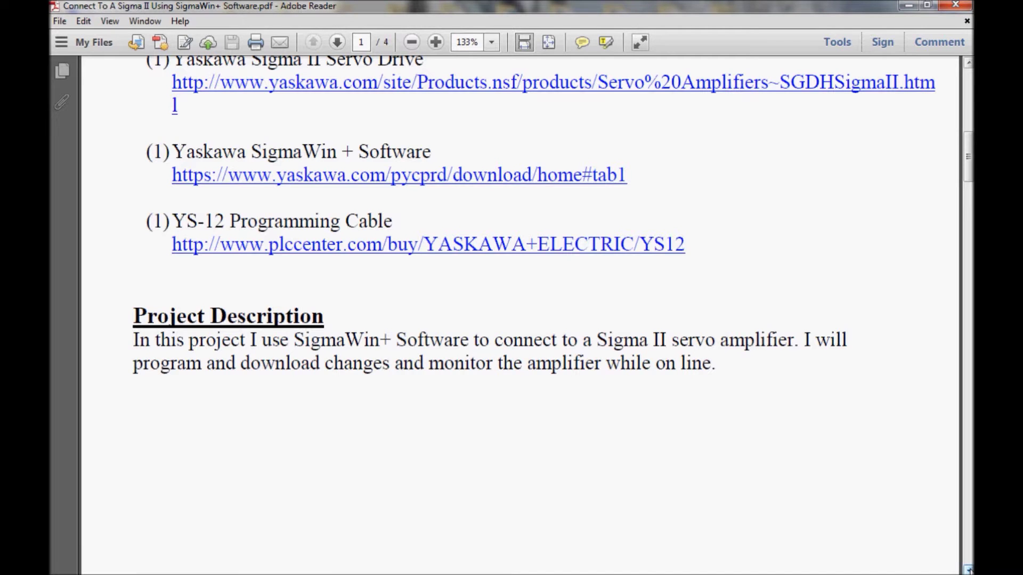
pyautogui.scroll(-10, 520, 314)
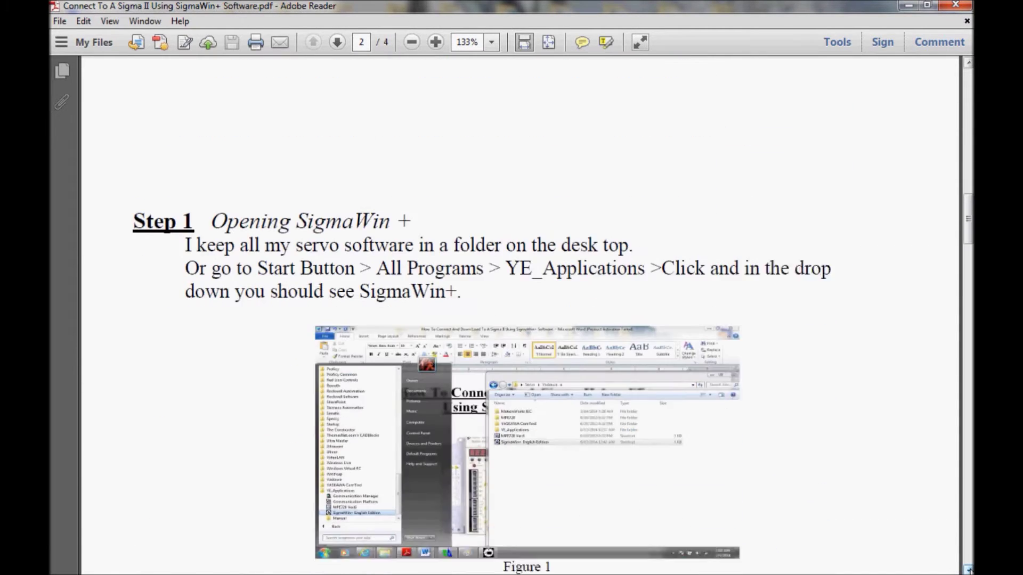
# Scroll through pages 2–4 of the guide, covering Steps 1–6 and their figures.
pyautogui.scroll(-2, 520, 314)
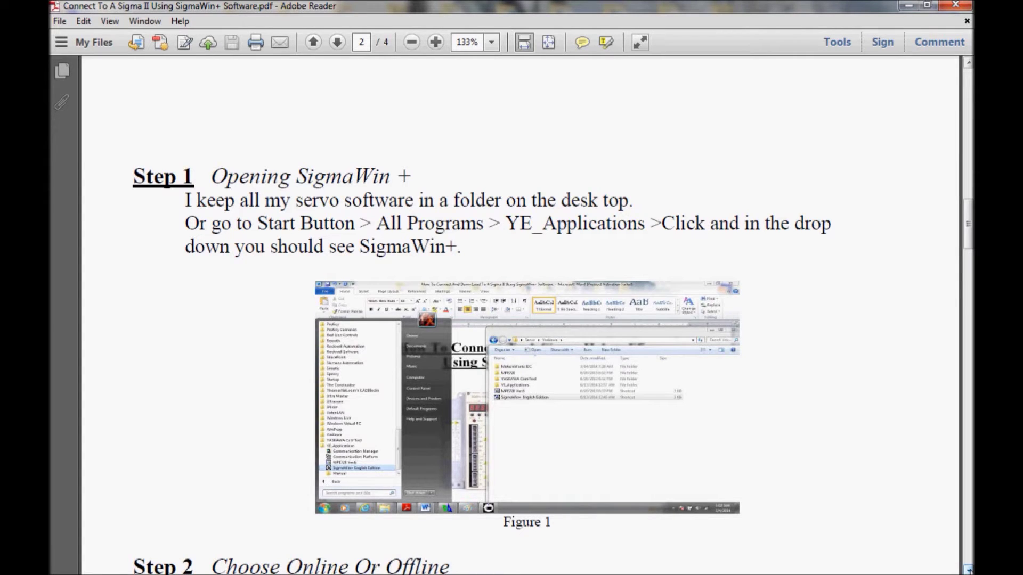
pyautogui.scroll(-15, 520, 314)
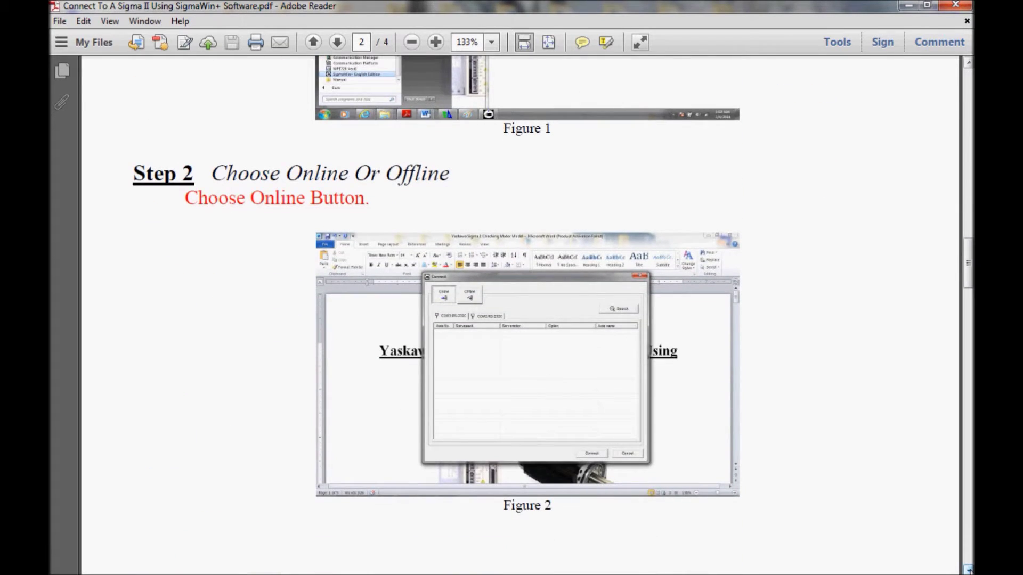
pyautogui.scroll(-20, 520, 314)
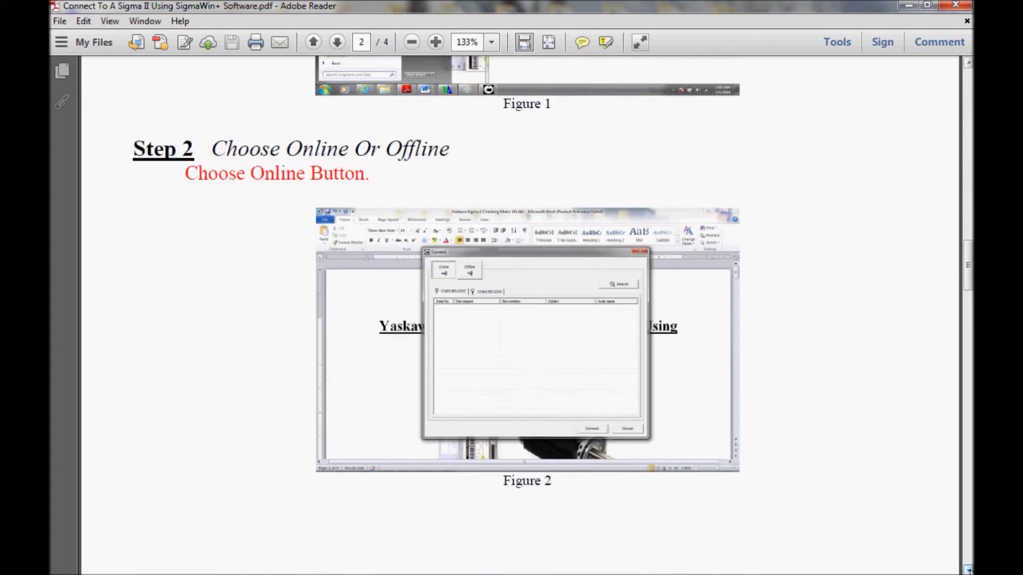
pyautogui.scroll(-5, 520, 314)
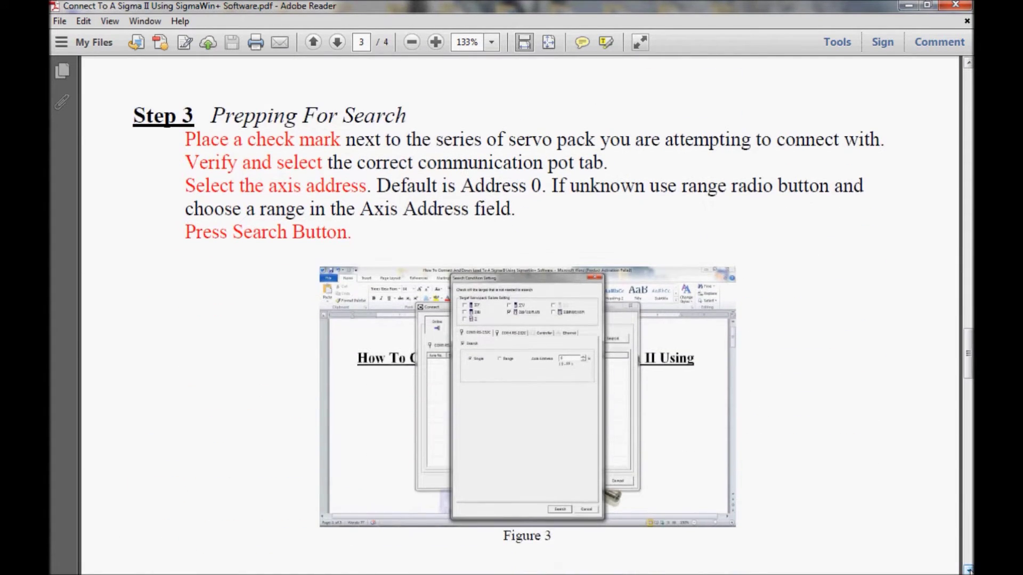
pyautogui.scroll(-15, 519, 314)
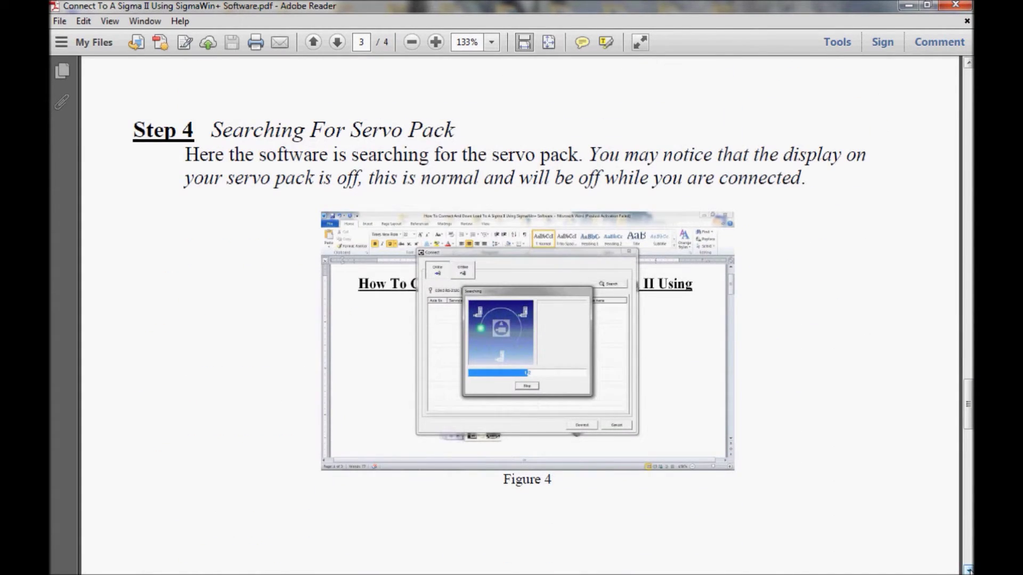
pyautogui.scroll(-18, 520, 314)
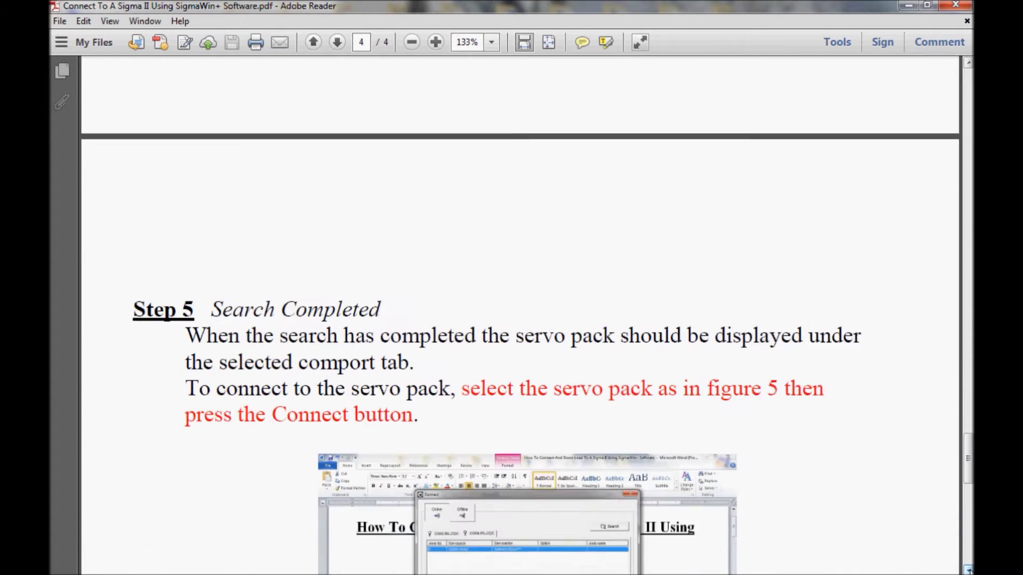
pyautogui.scroll(-7, 520, 315)
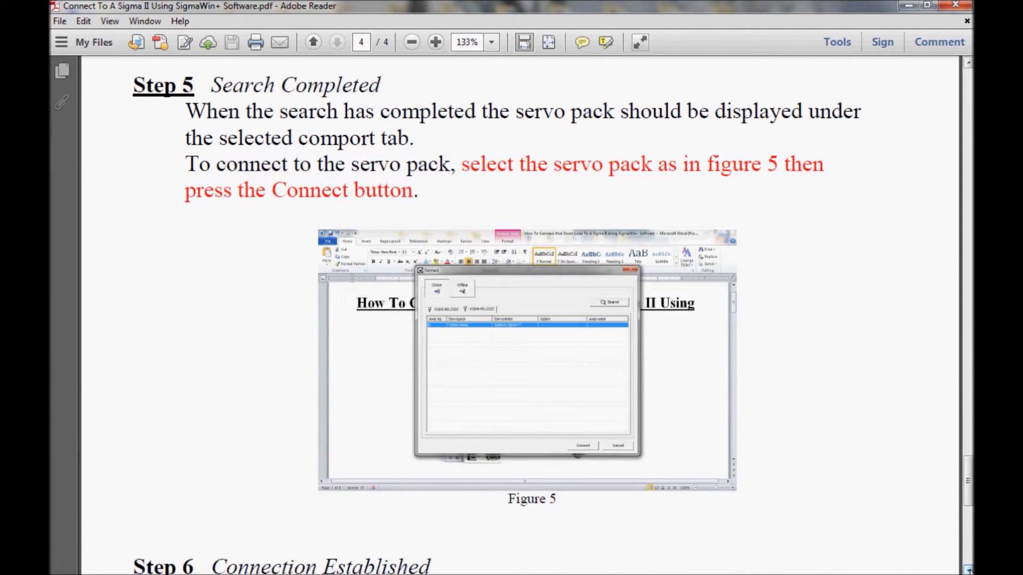
pyautogui.scroll(-15, 520, 314)
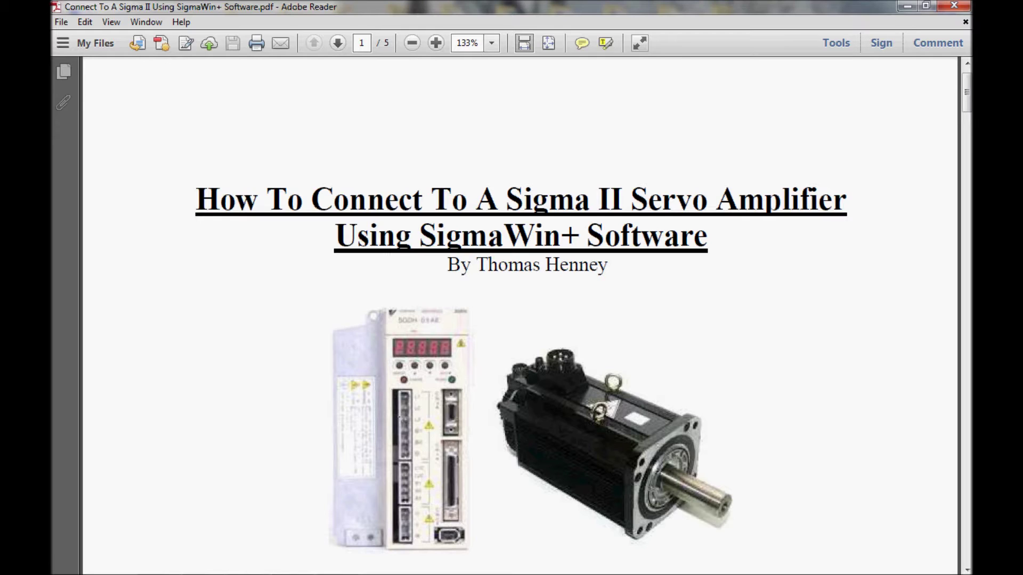
# Launch SigmaWin+ English Edition from All Programs > YE_Applications in the Start menu.
pyautogui.moveTo(112, 573)
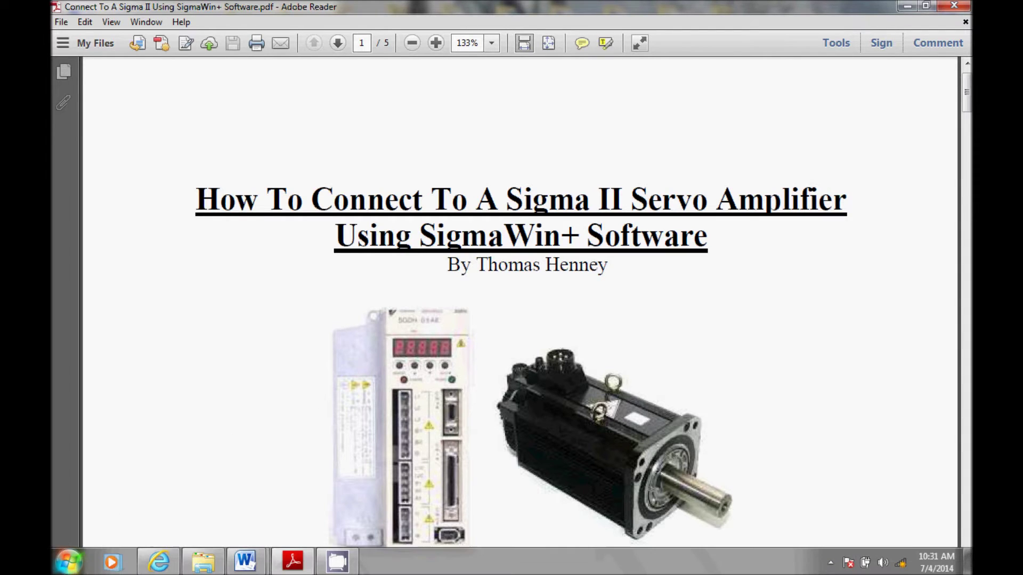
pyautogui.click(69, 568)
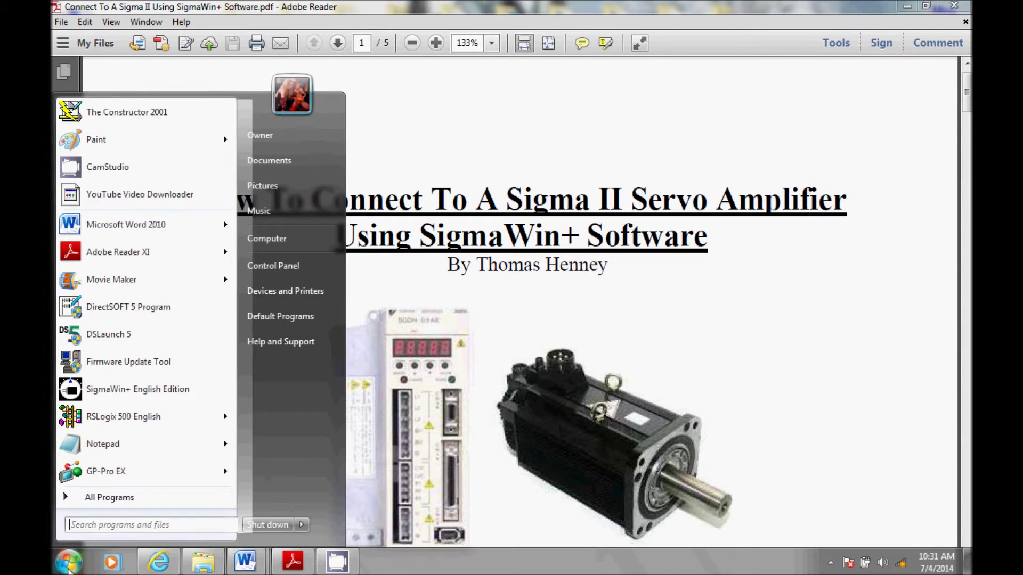
pyautogui.click(107, 497)
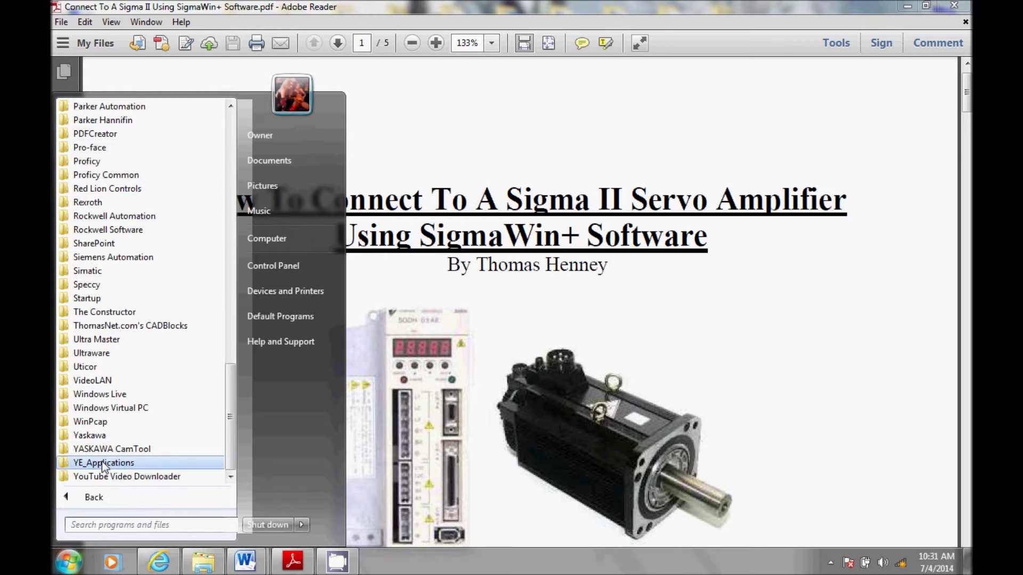
pyautogui.click(138, 465)
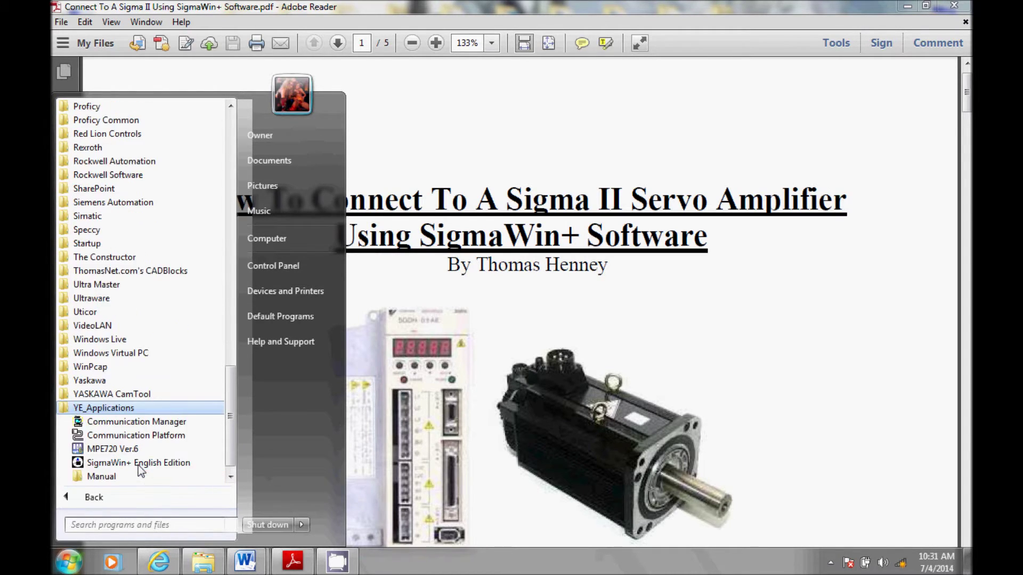
pyautogui.click(98, 477)
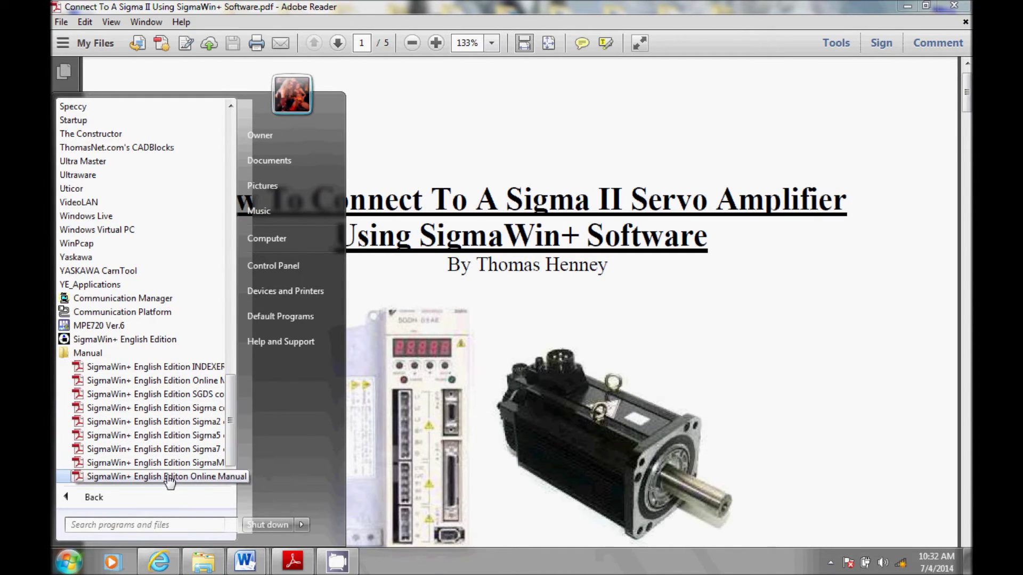
pyautogui.click(89, 353)
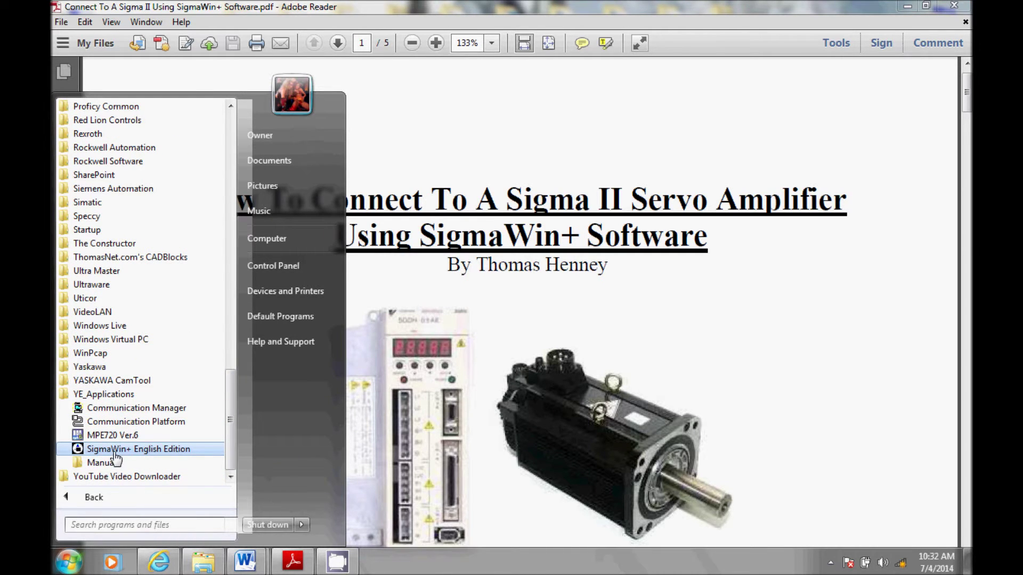
pyautogui.click(115, 450)
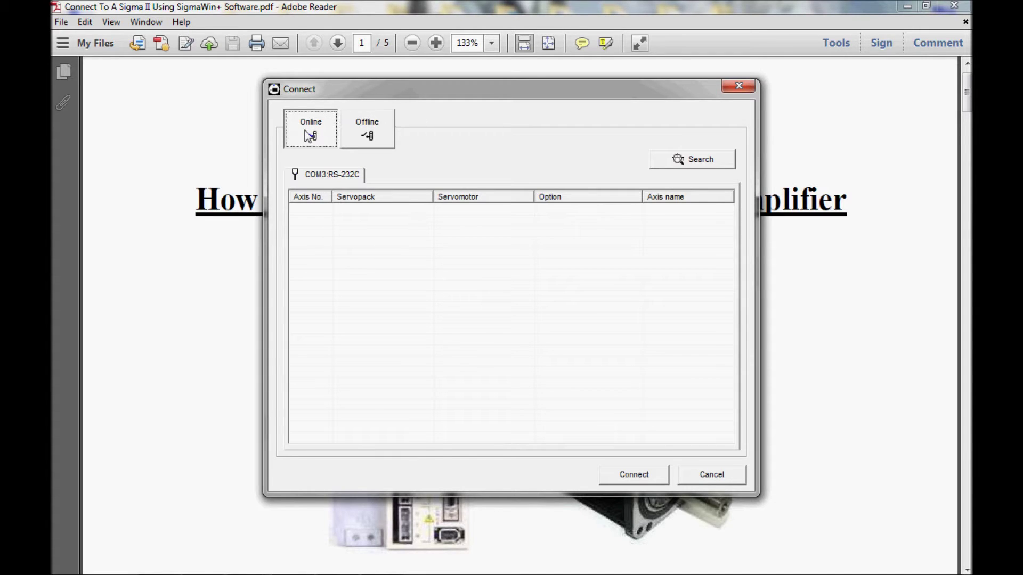
pyautogui.click(367, 138)
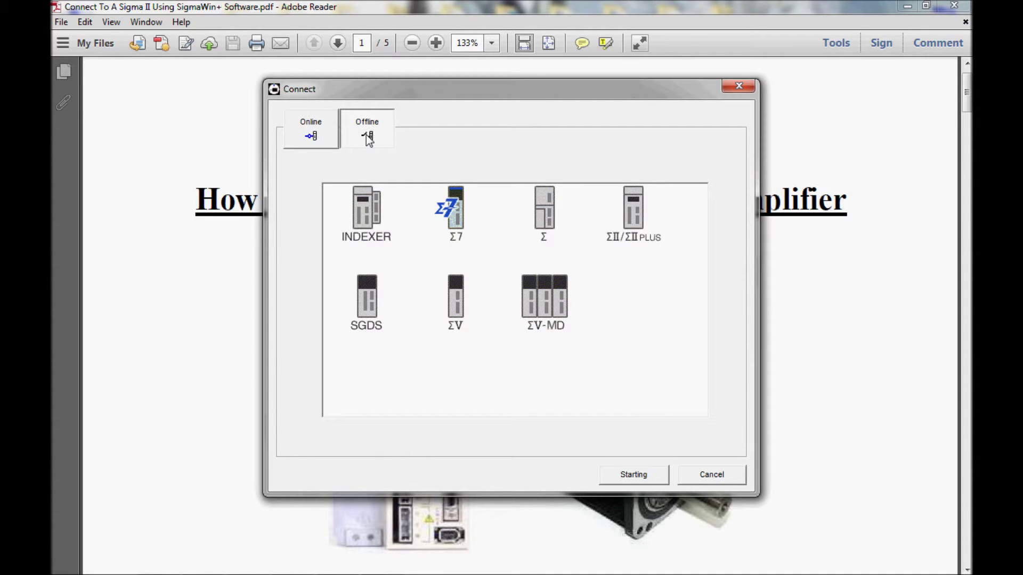
pyautogui.click(314, 131)
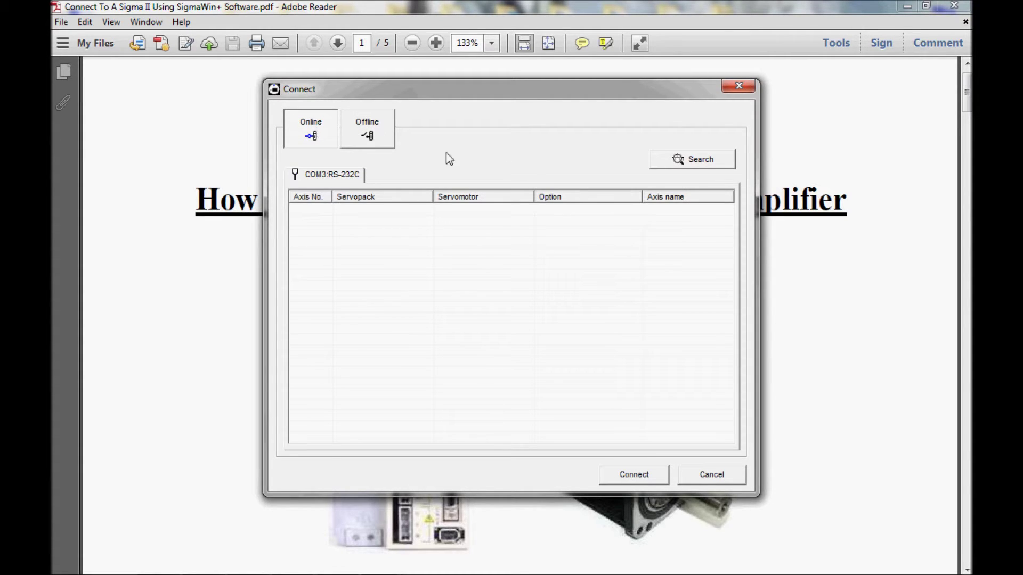
# Search for a ΣII servopack, dismiss 'Servopack not found', and reopen the search conditions.
pyautogui.click(692, 160)
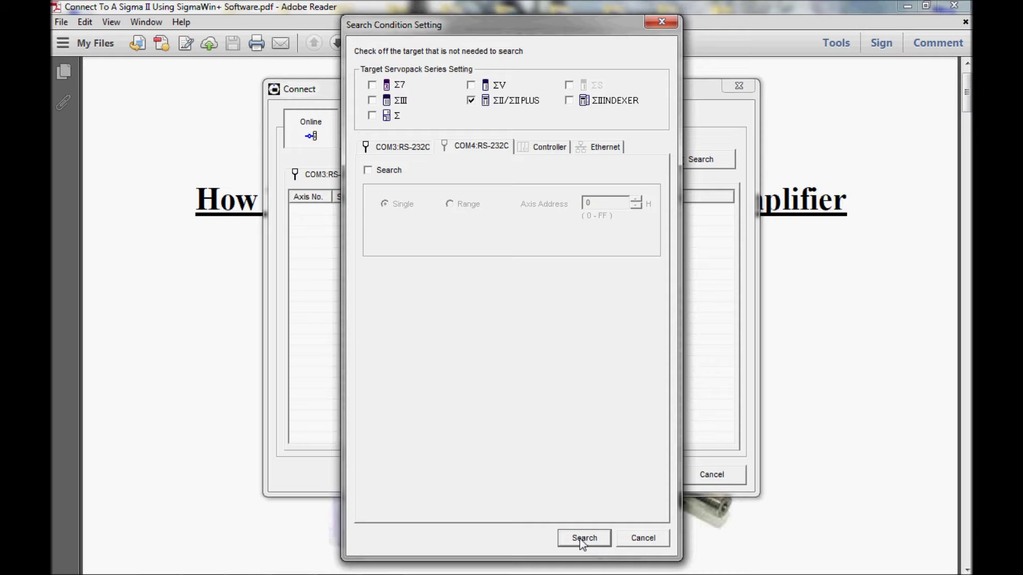
pyautogui.click(584, 538)
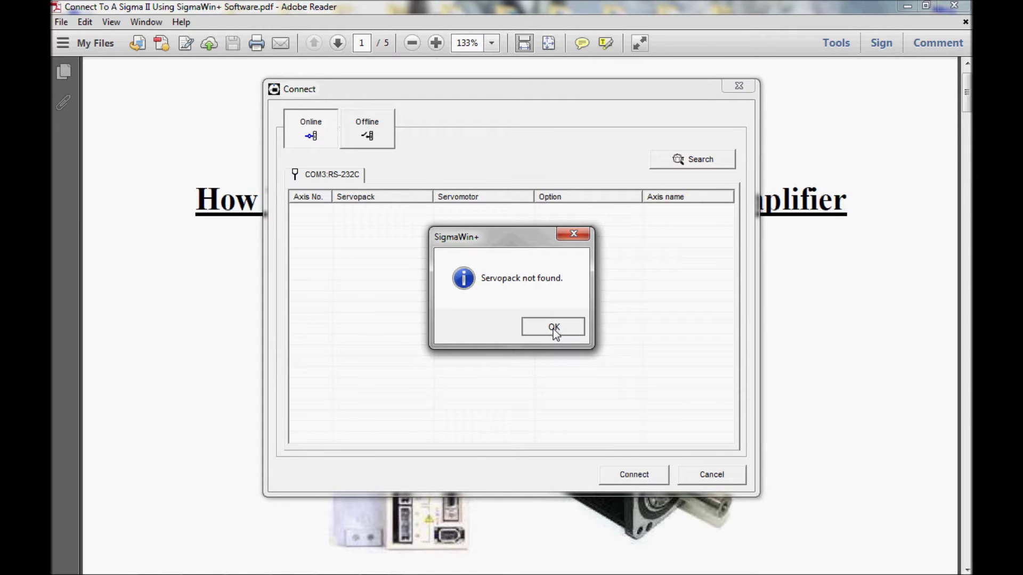
pyautogui.click(554, 332)
pyautogui.click(700, 158)
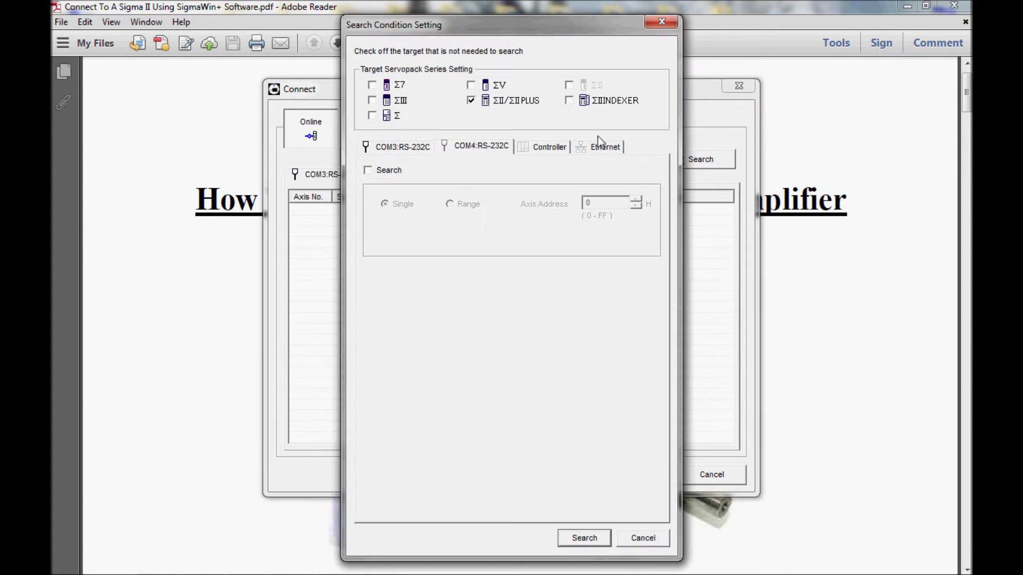
# Search COM4 over axis address range 1 to 7 and dismiss the not-found message.
pyautogui.click(369, 172)
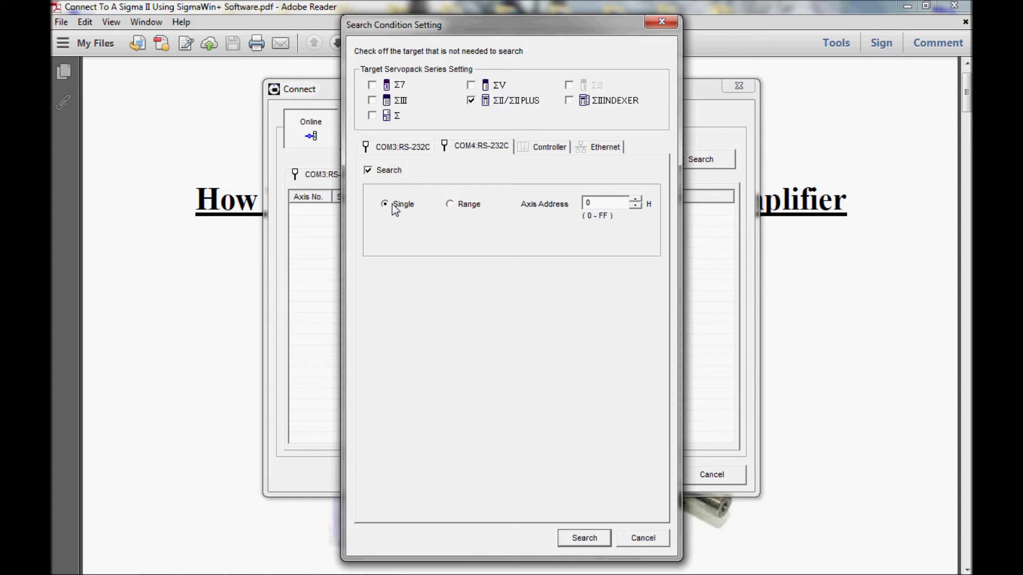
pyautogui.moveTo(597, 206); pyautogui.dragTo(586, 206)
pyautogui.click(450, 205)
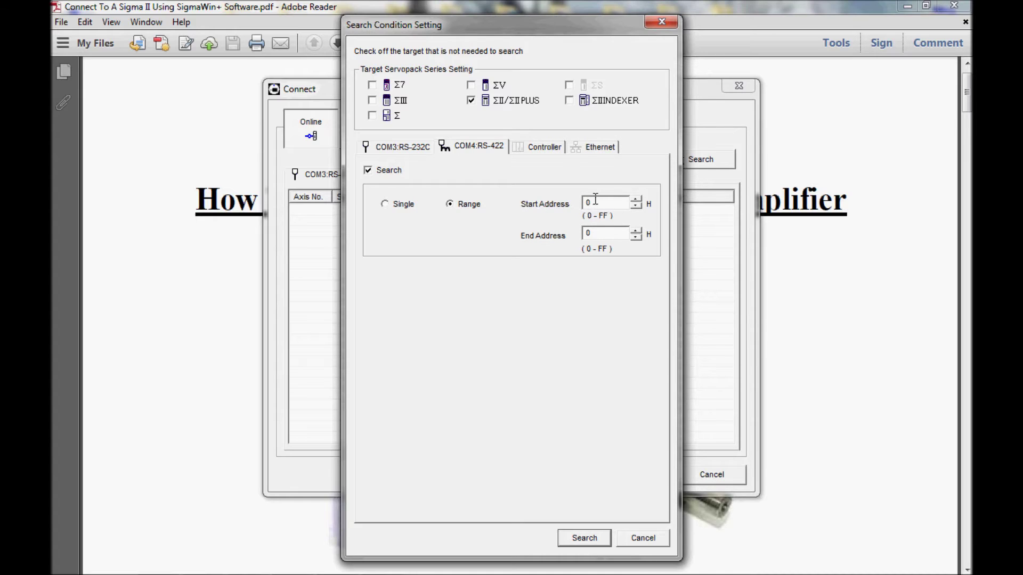
pyautogui.doubleClick(585, 203)
pyautogui.write('1')
pyautogui.doubleClick(585, 235)
pyautogui.write('7')
pyautogui.click(579, 538)
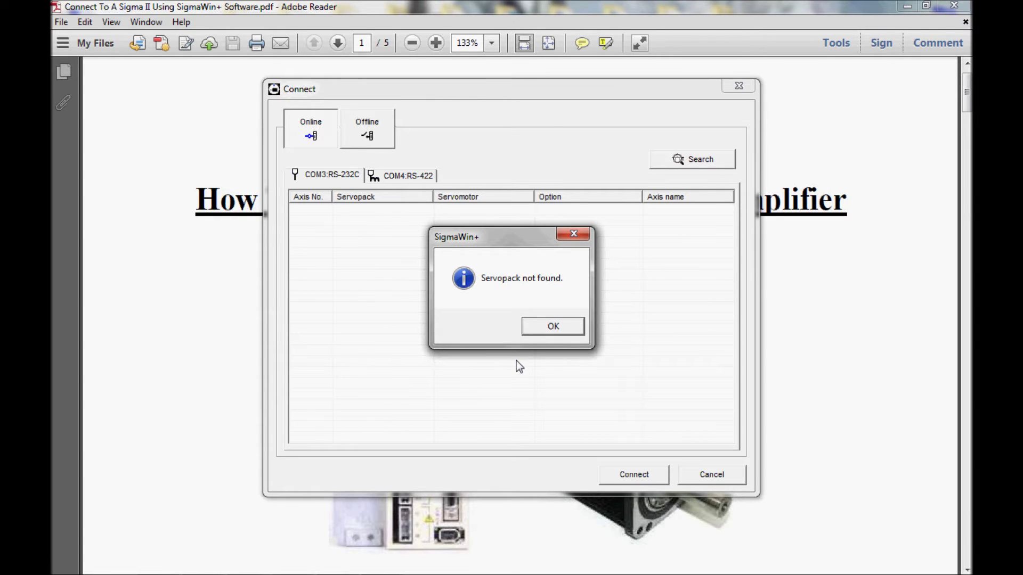
pyautogui.click(546, 327)
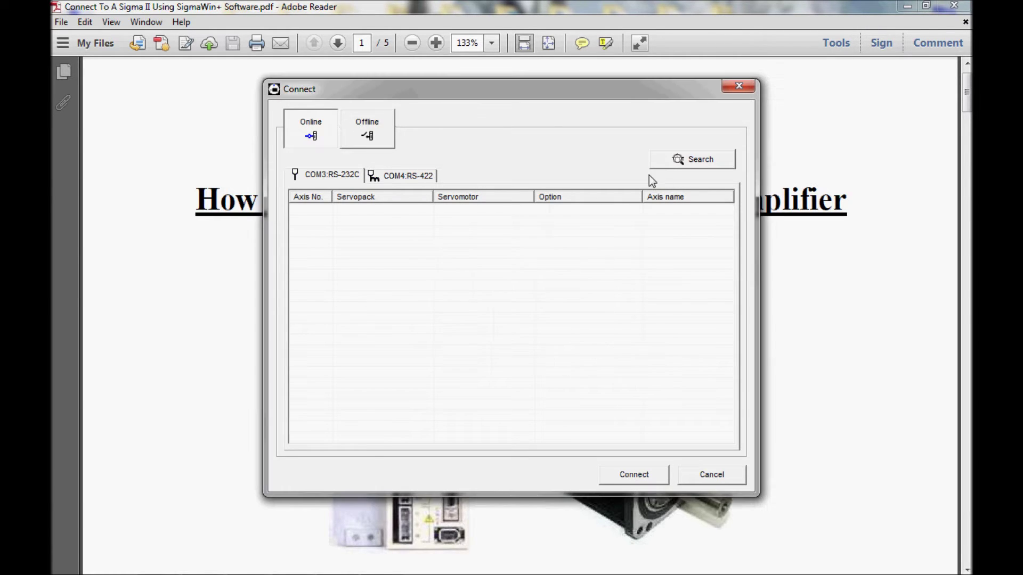
# Search COM4 at single axis address 0, finding the SGDH-04AE with SGMAH-02AA*** motor.
pyautogui.click(682, 161)
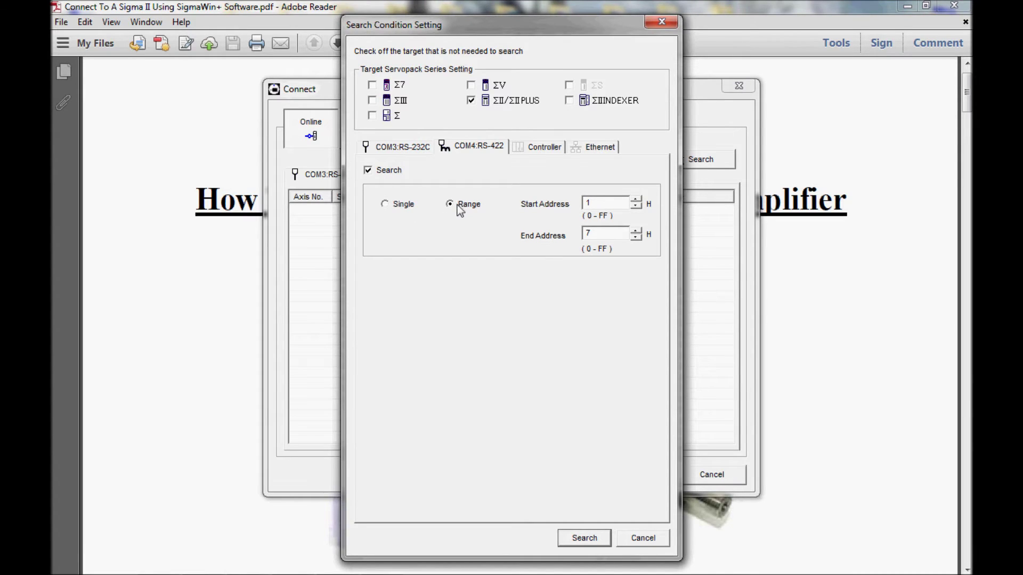
pyautogui.moveTo(605, 205); pyautogui.dragTo(584, 207)
pyautogui.write('0')
pyautogui.click(385, 204)
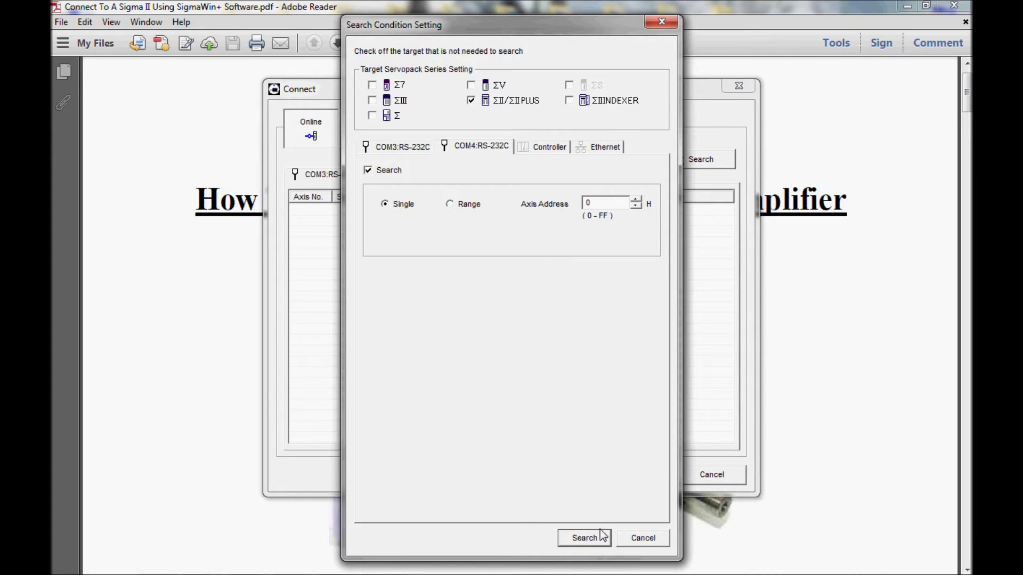
pyautogui.click(584, 536)
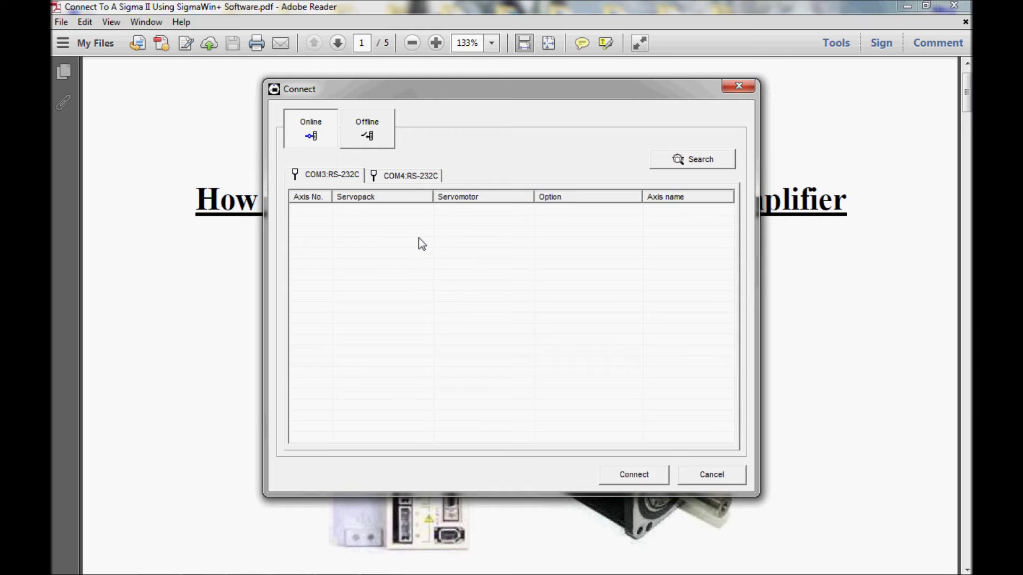
pyautogui.click(411, 176)
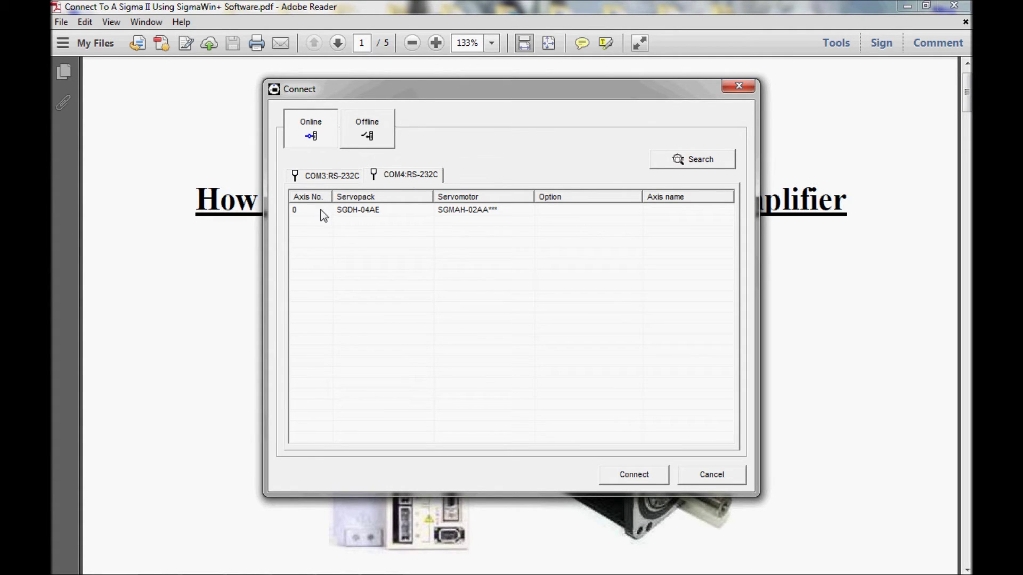
# Select the axis 0 SGDH-04AE row under COM4:RS-232C and connect online.
pyautogui.click(347, 210)
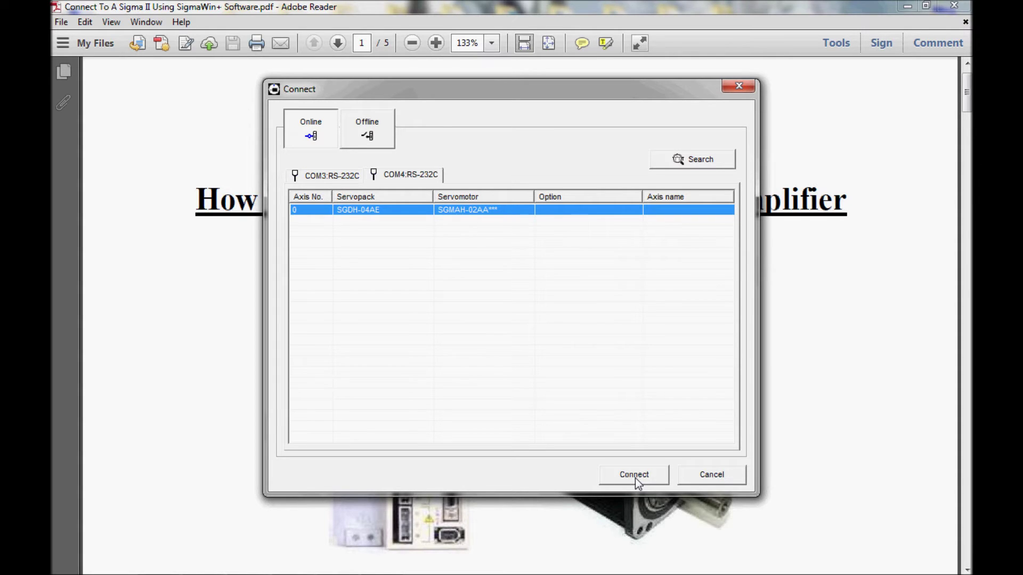
pyautogui.click(635, 478)
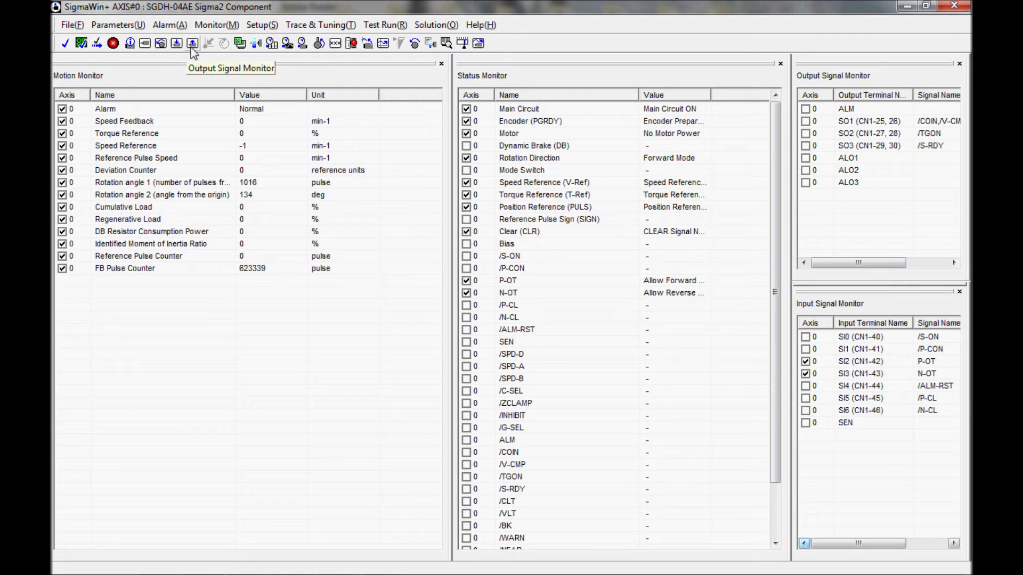
# Review the Monitor submenu's Status, Motion and Input/Output Signal monitors, then close it unchanged.
pyautogui.click(215, 26)
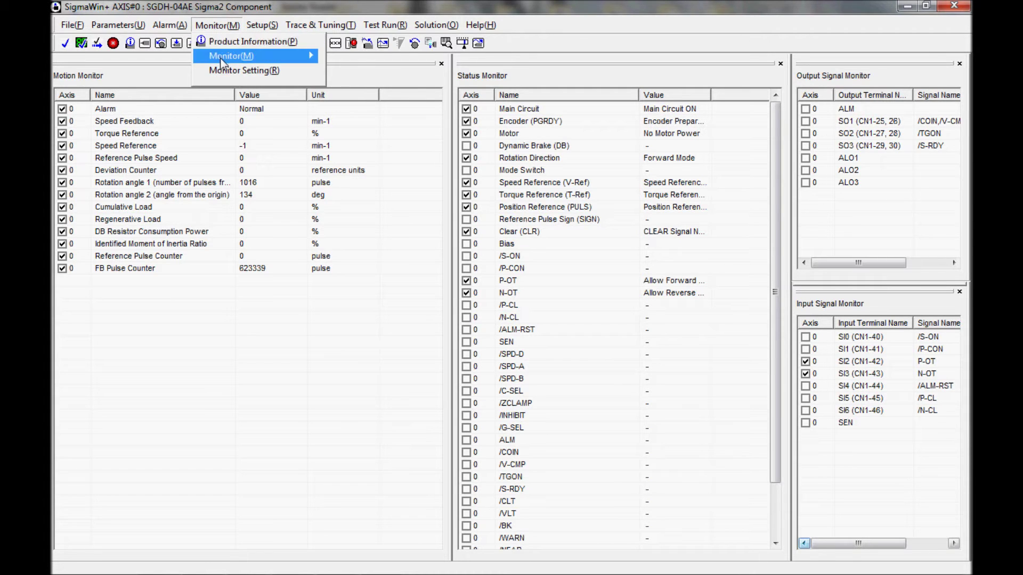
pyautogui.moveTo(219, 58)
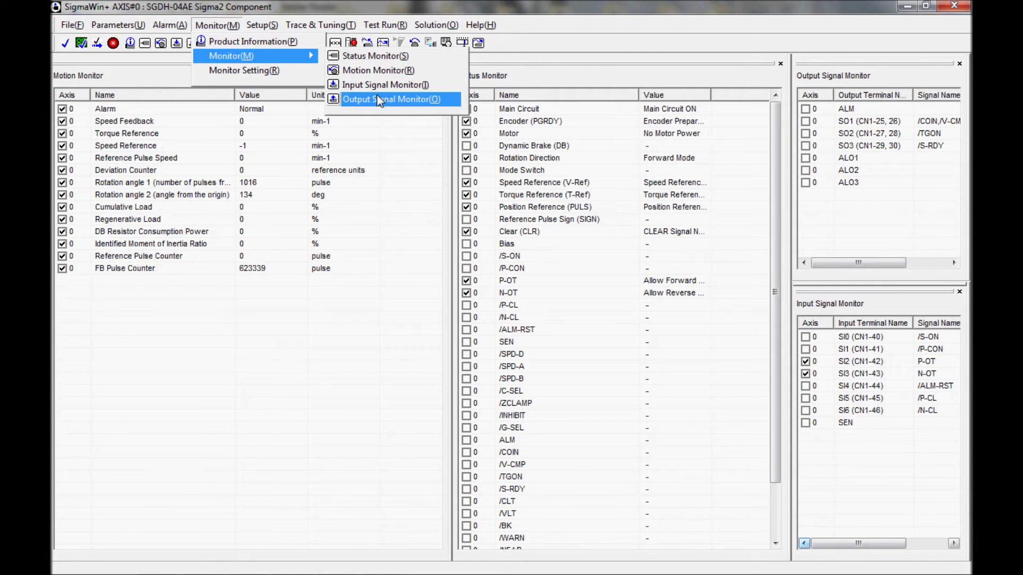
pyautogui.click(324, 352)
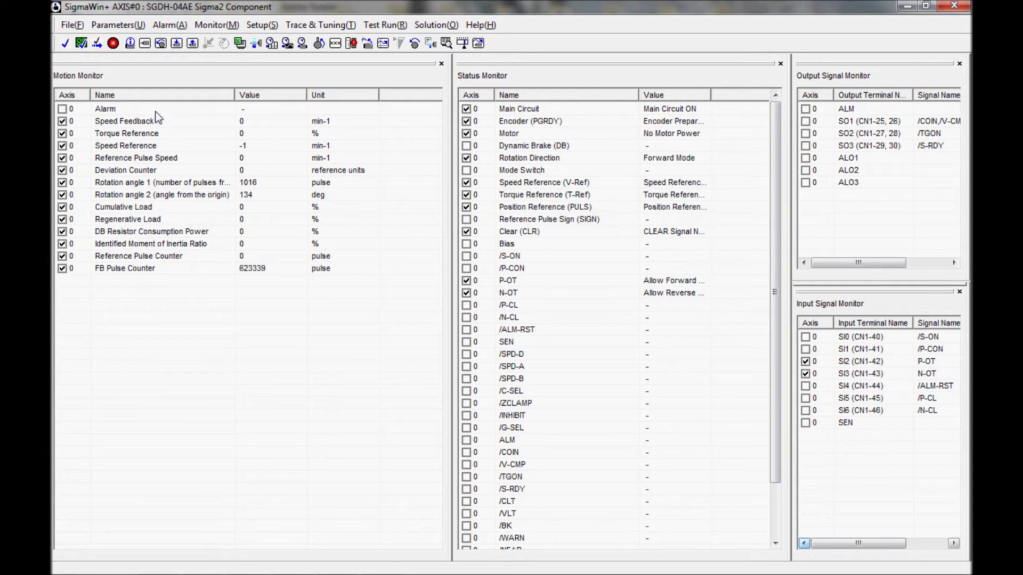
pyautogui.click(104, 110)
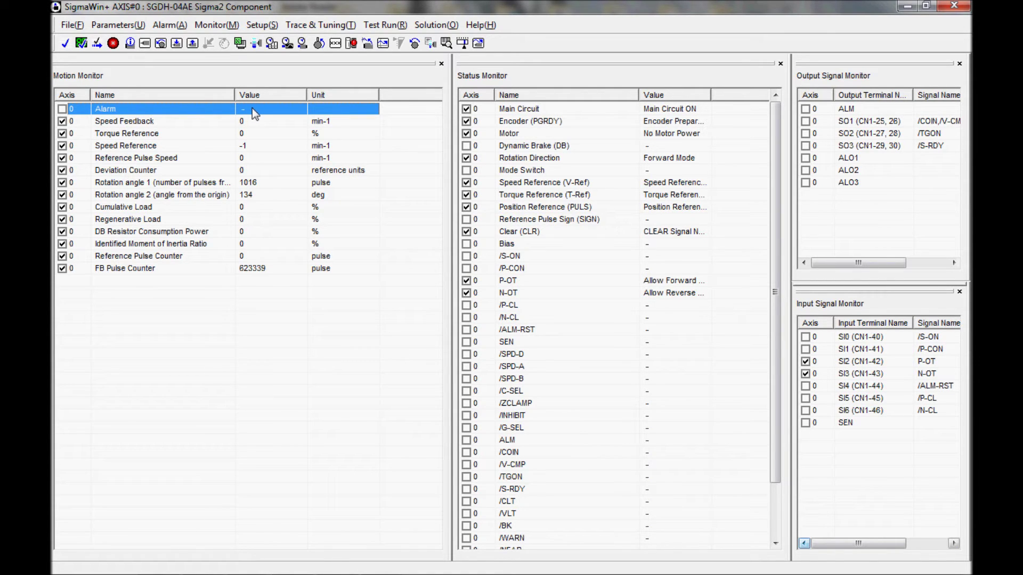
pyautogui.click(63, 109)
pyautogui.click(193, 122)
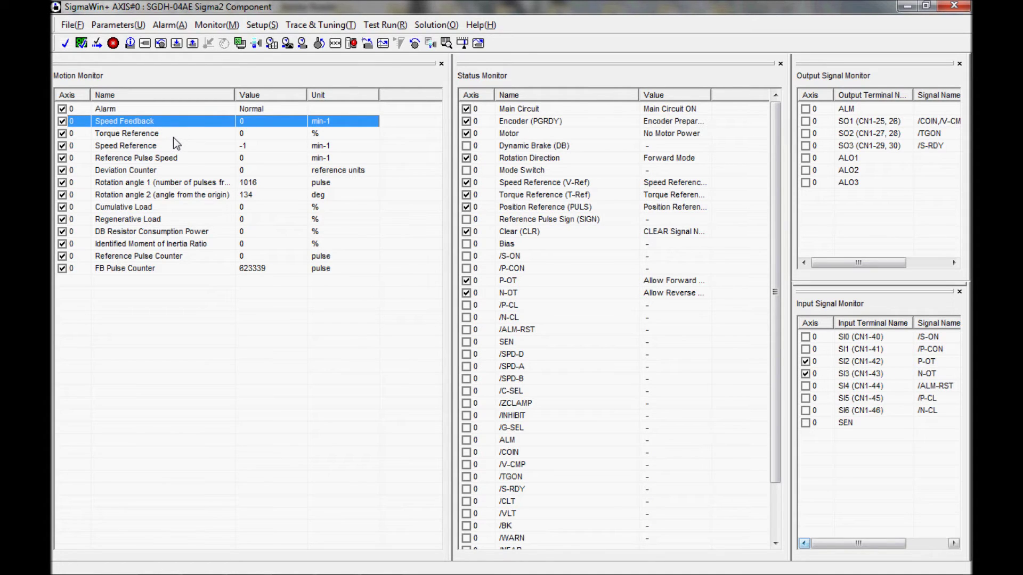
pyautogui.click(174, 138)
pyautogui.click(173, 145)
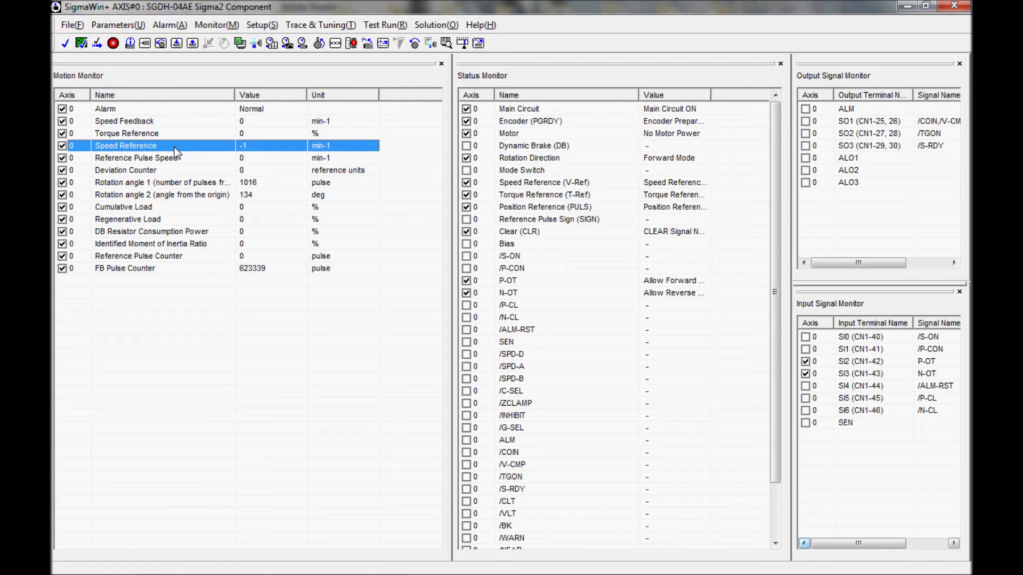
# Start Test Run > Jog for axis 0 and switch the servo on at 500 min-1.
pyautogui.click(384, 27)
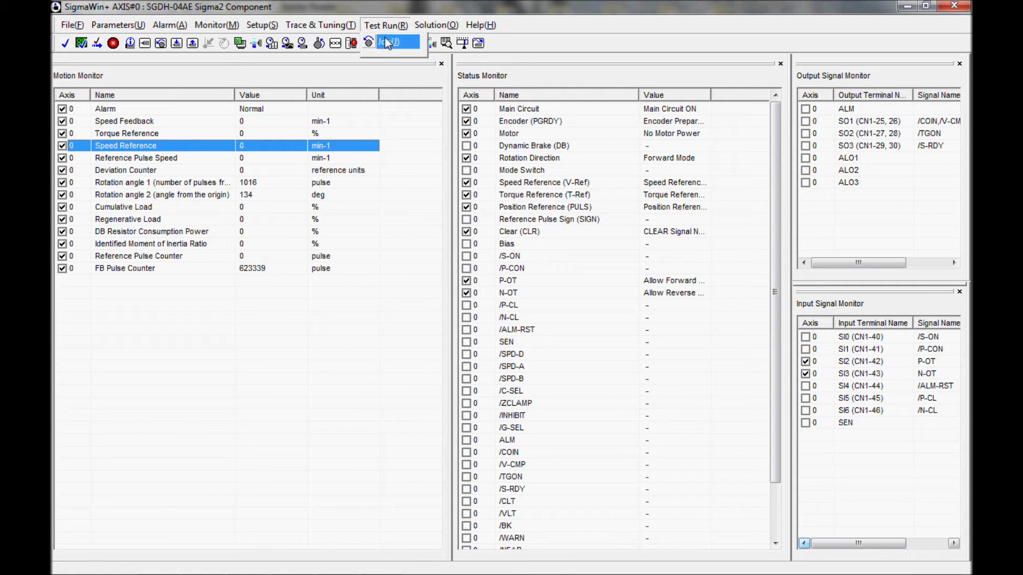
pyautogui.click(391, 45)
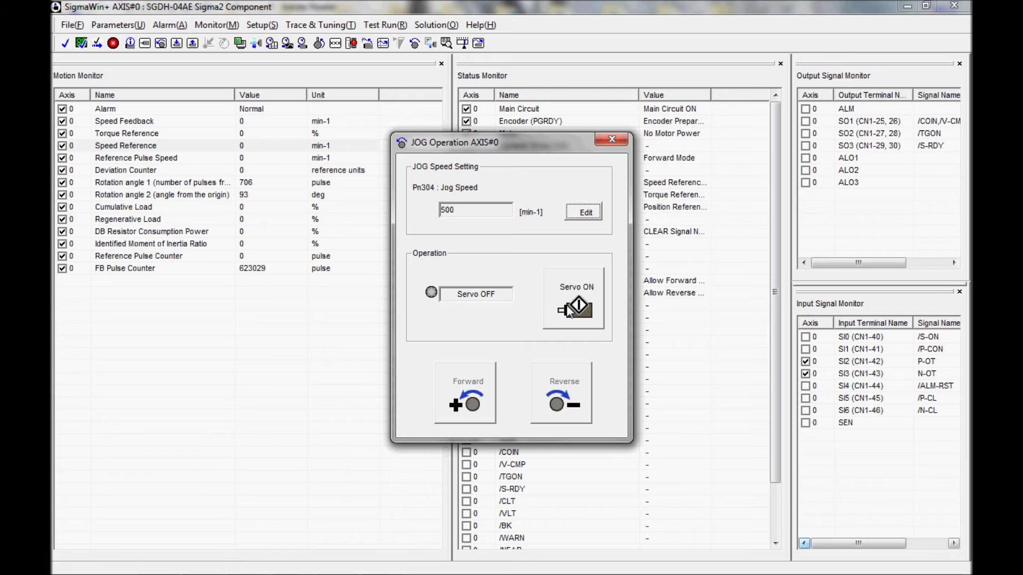
pyautogui.click(568, 310)
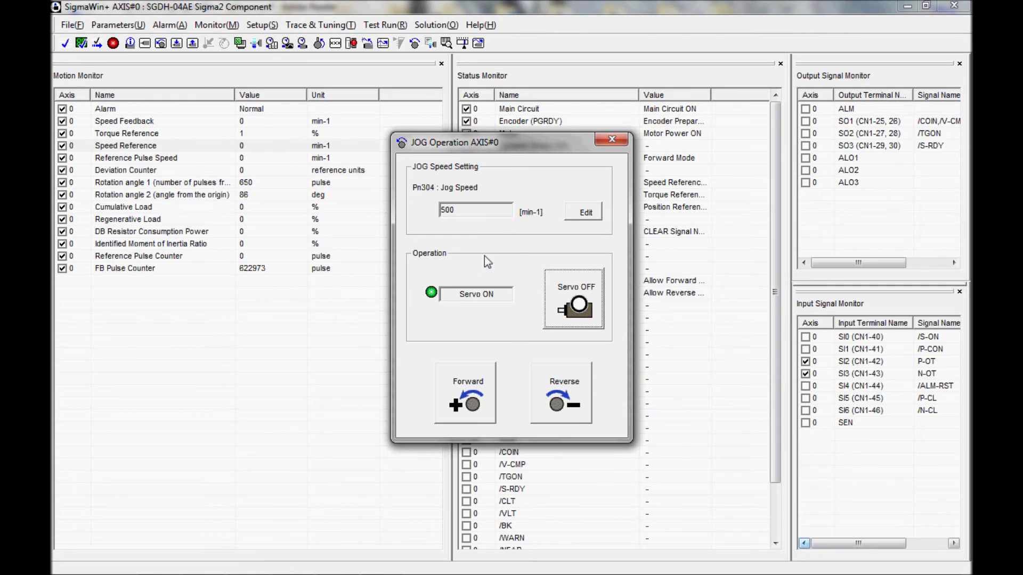
# Jog the motor forward then in reverse, turn the servo off, and close the JOG window.
pyautogui.click(453, 401)
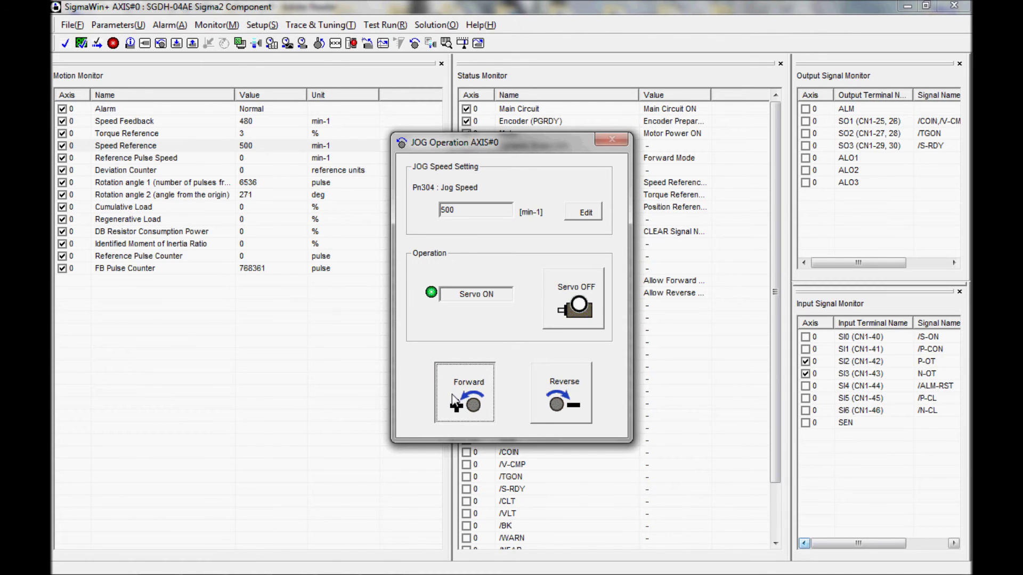
pyautogui.moveTo(453, 401); pyautogui.dragTo(453, 384)
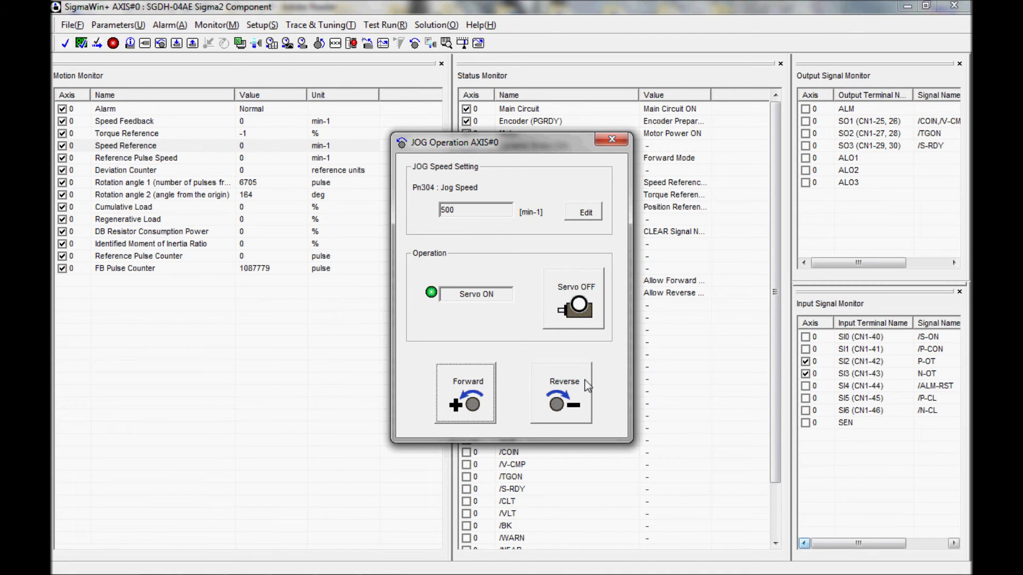
pyautogui.click(563, 400)
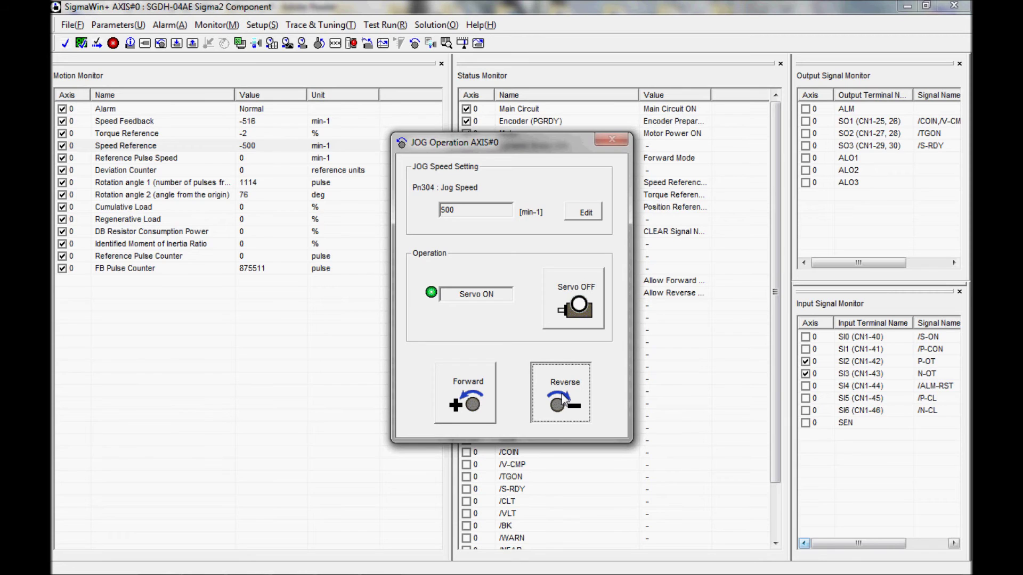
pyautogui.moveTo(561, 401); pyautogui.dragTo(562, 399)
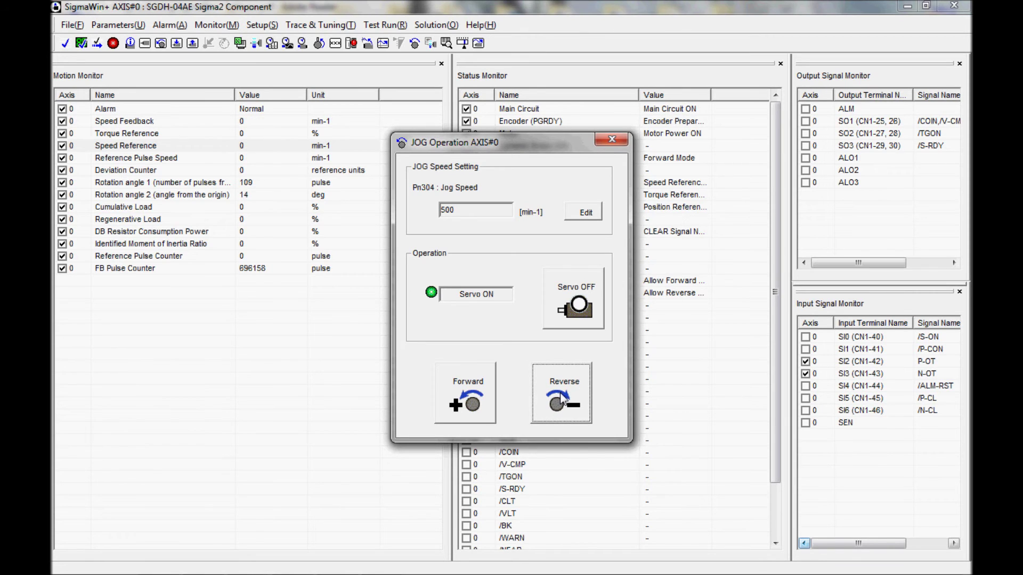
pyautogui.click(578, 302)
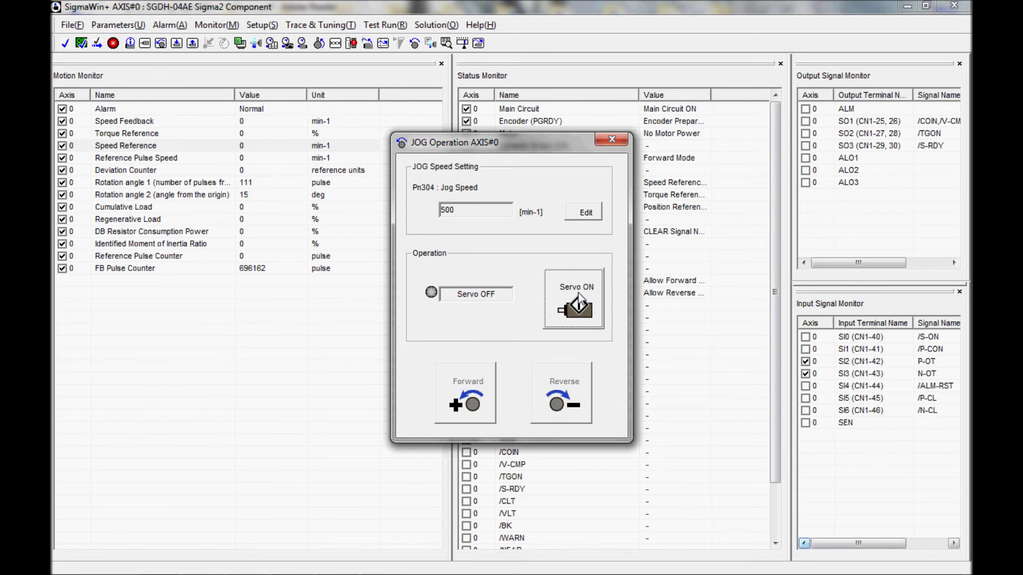
pyautogui.click(611, 141)
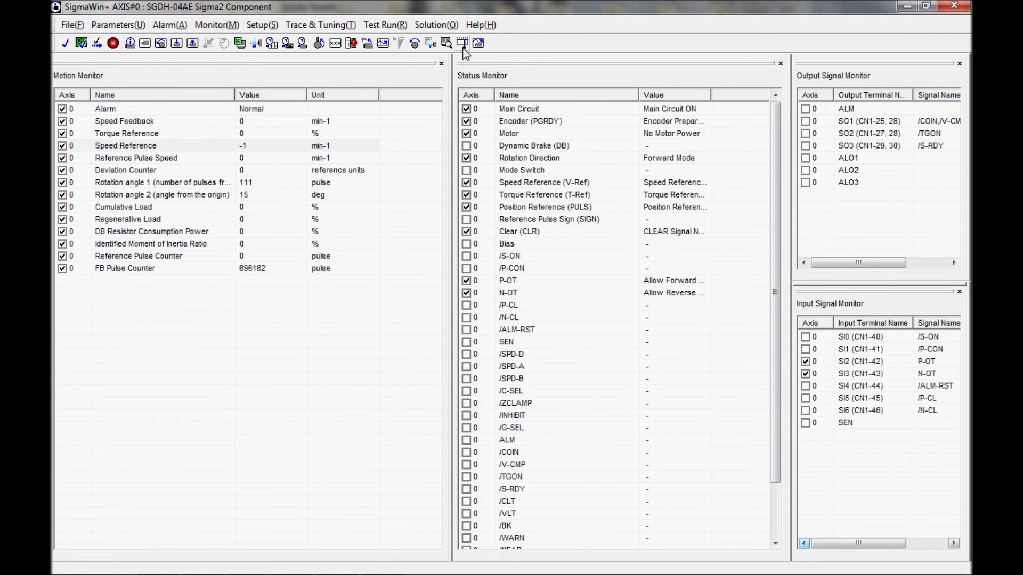
# Open Parameter Editing for the SGDH-04AE, reading all 105 parameters from the servopack.
pyautogui.click(109, 26)
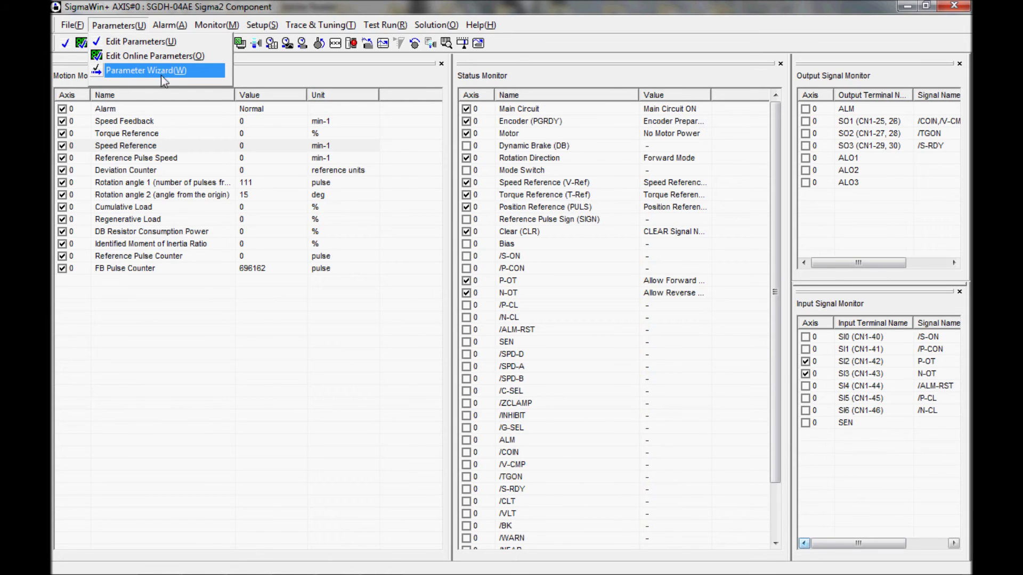
pyautogui.click(144, 43)
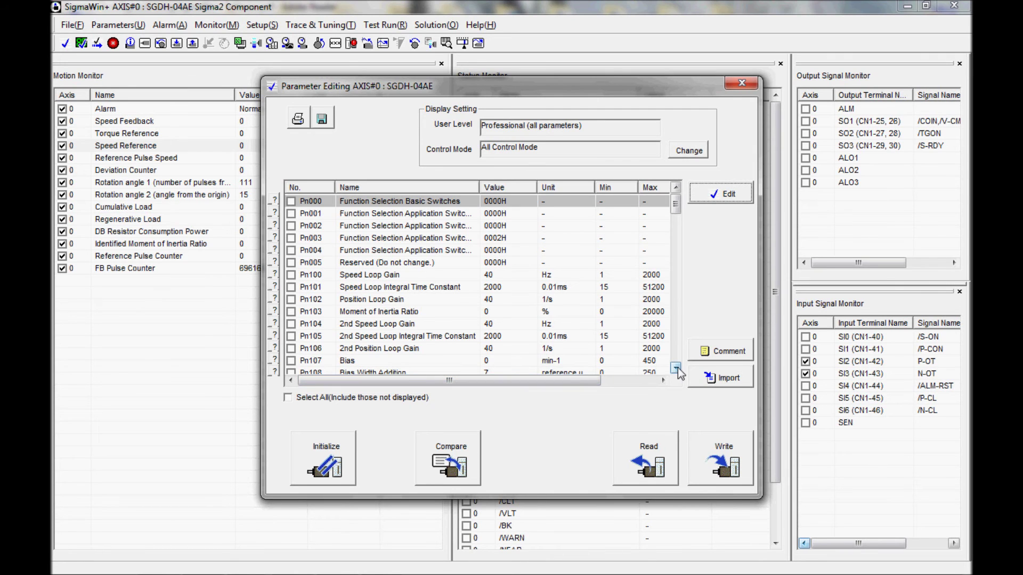
pyautogui.moveTo(677, 368); pyautogui.dragTo(678, 369)
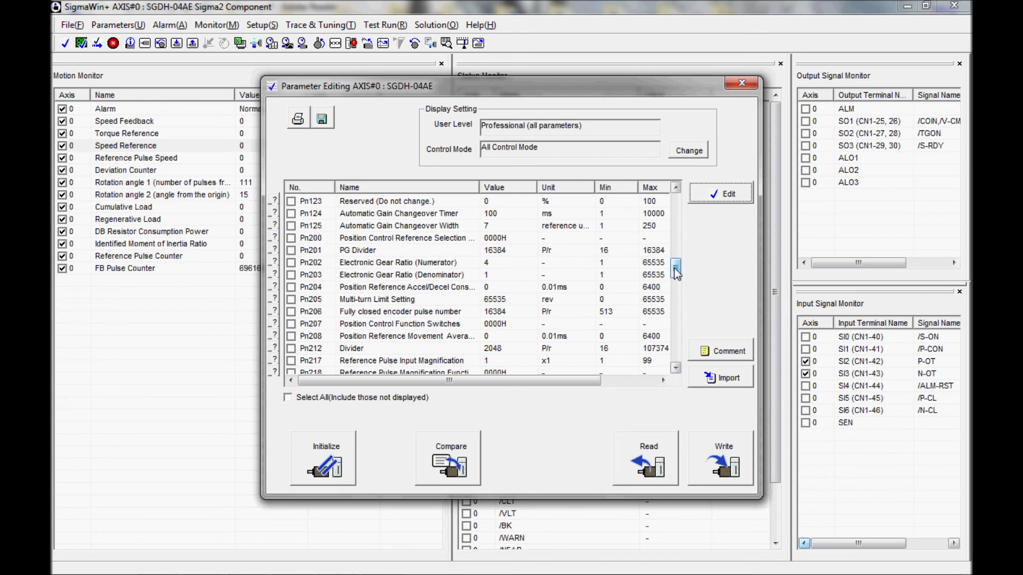
# Edit Pn304 Jog Speed, replacing the value 500 with 1000.
pyautogui.moveTo(678, 272); pyautogui.dragTo(681, 294)
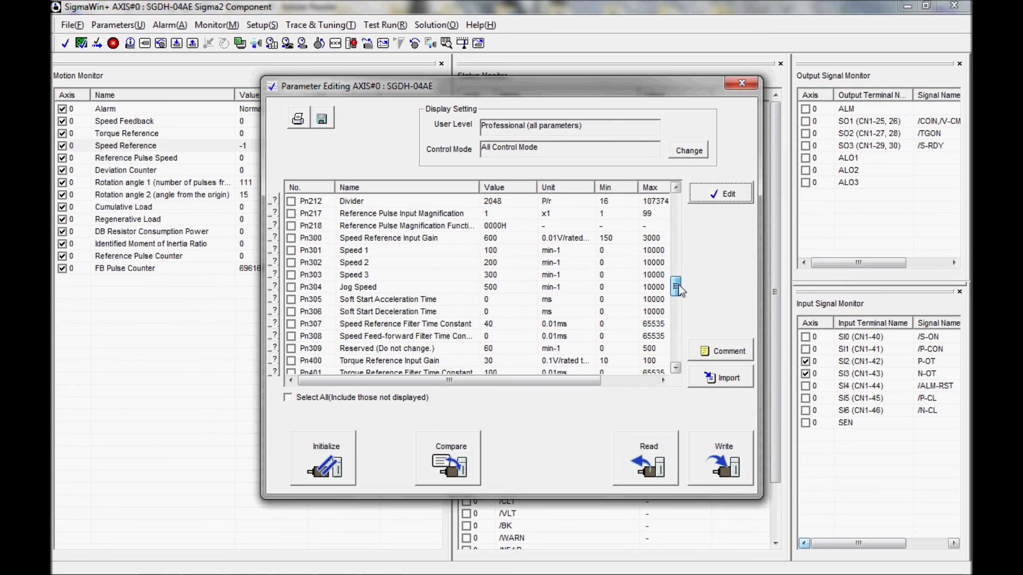
pyautogui.click(355, 288)
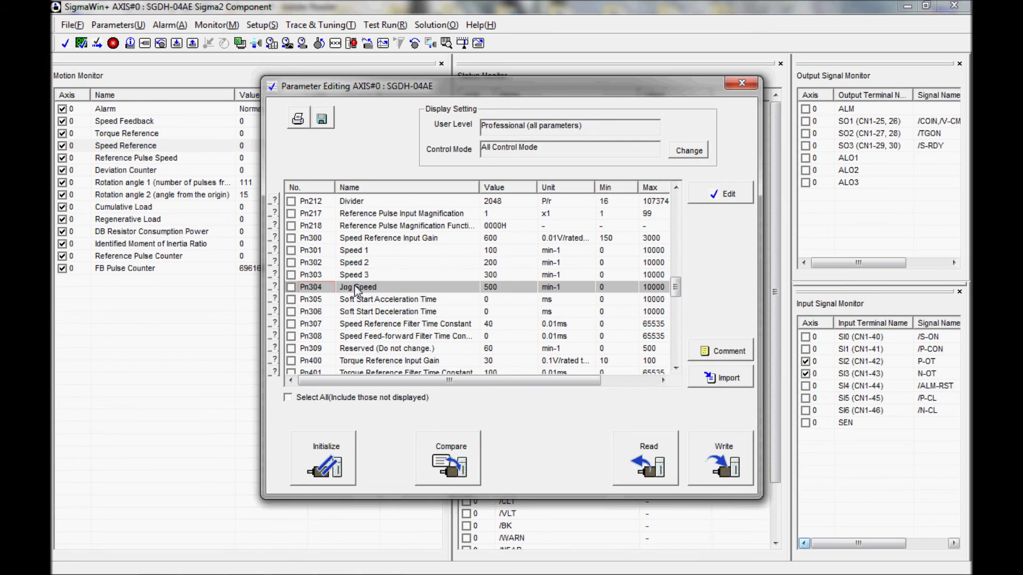
pyautogui.doubleClick(472, 290)
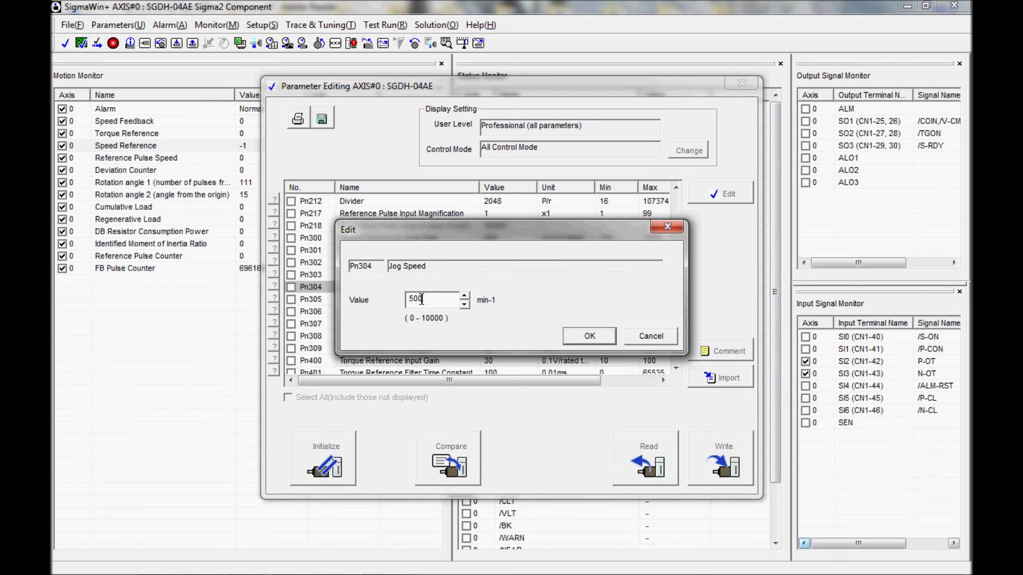
pyautogui.moveTo(421, 300); pyautogui.dragTo(398, 302)
pyautogui.write('1000')
pyautogui.click(596, 336)
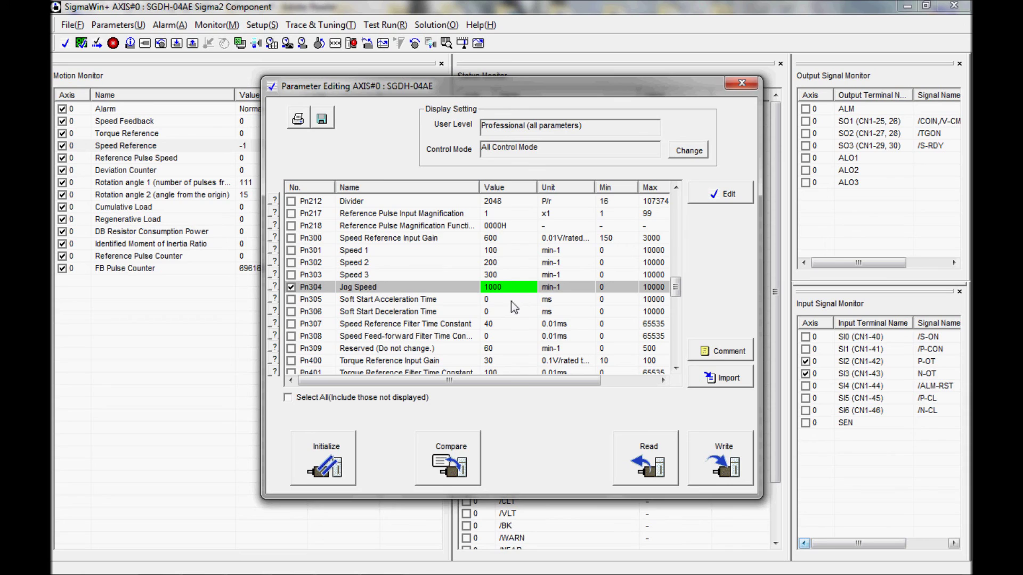
# Write the 1000 min-1 jog speed to the servopack, verify Pn304, and close Parameter Editing.
pyautogui.click(513, 321)
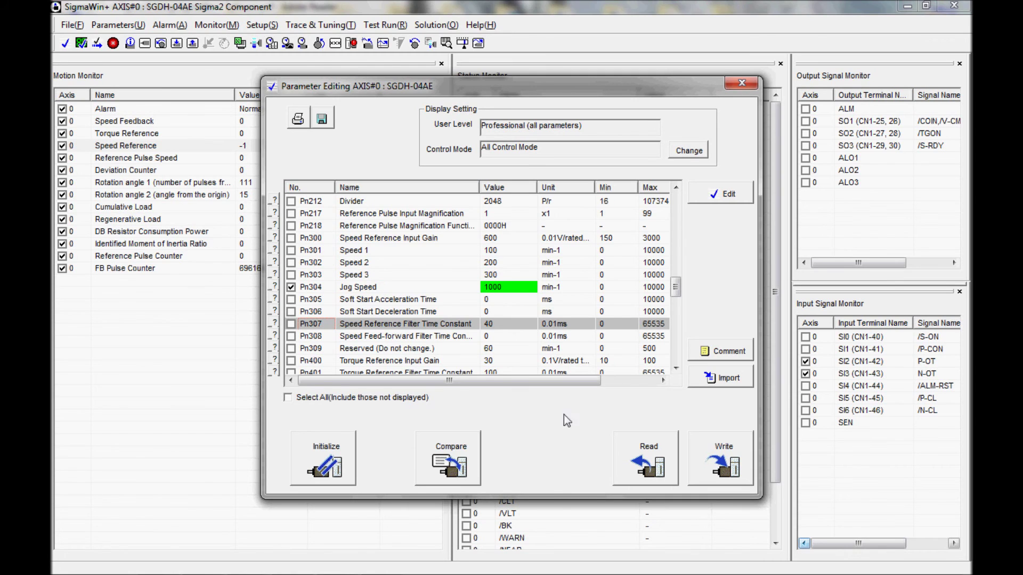
pyautogui.click(734, 454)
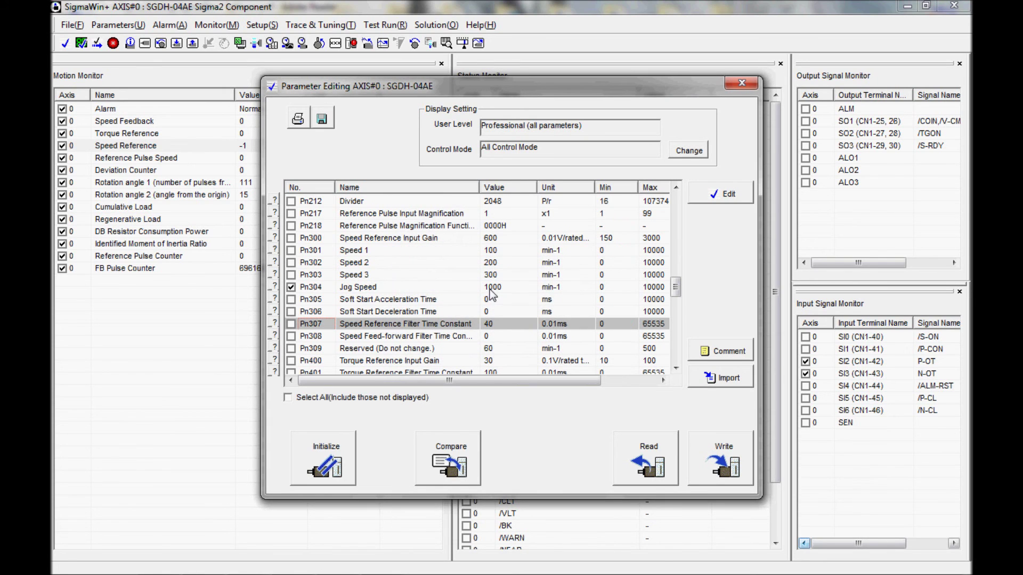
pyautogui.click(493, 291)
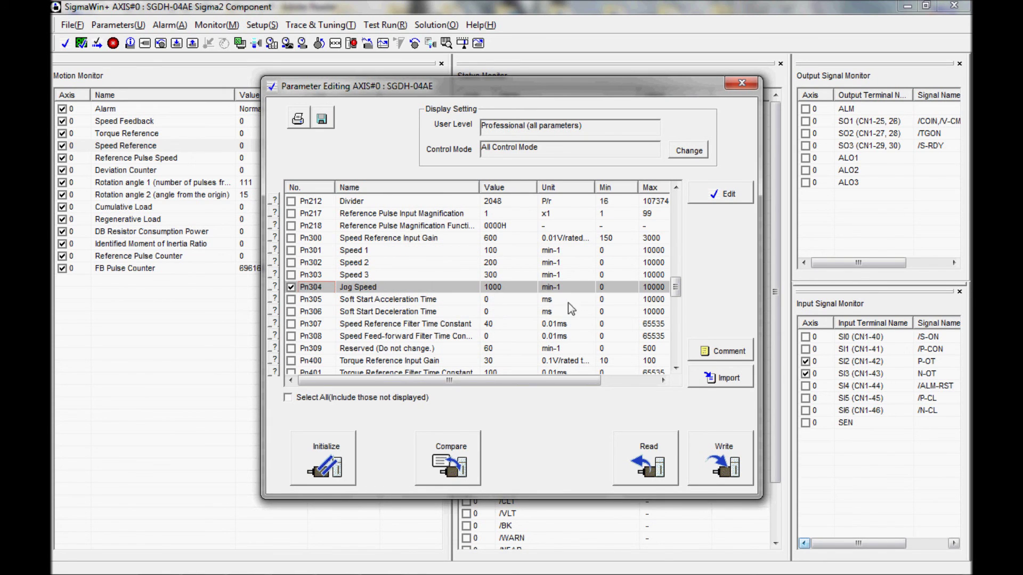
pyautogui.click(740, 85)
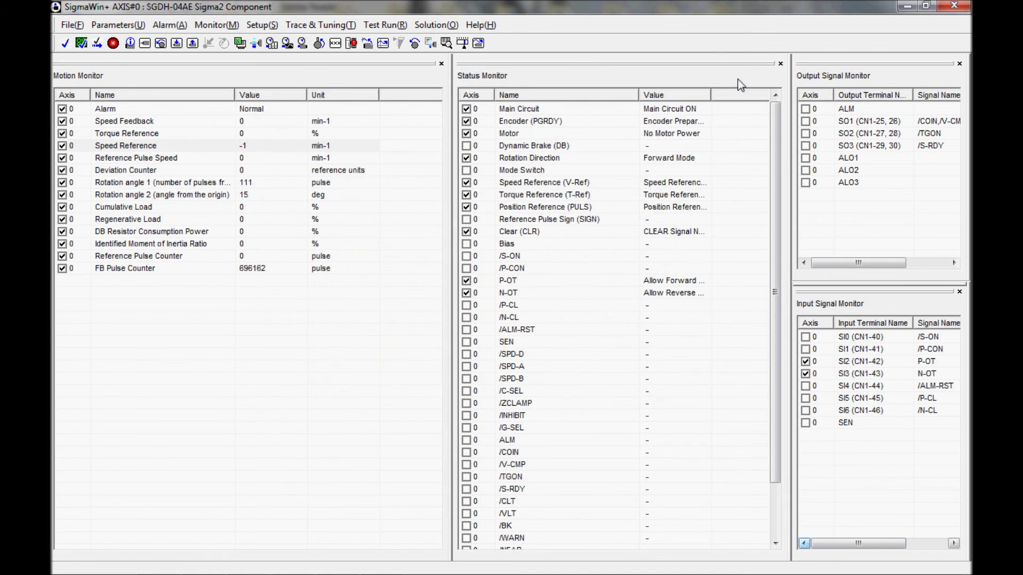
# Start Test Run > Jog and accept the safety warning to reopen JOG Operation for axis 0.
pyautogui.click(379, 26)
pyautogui.click(385, 43)
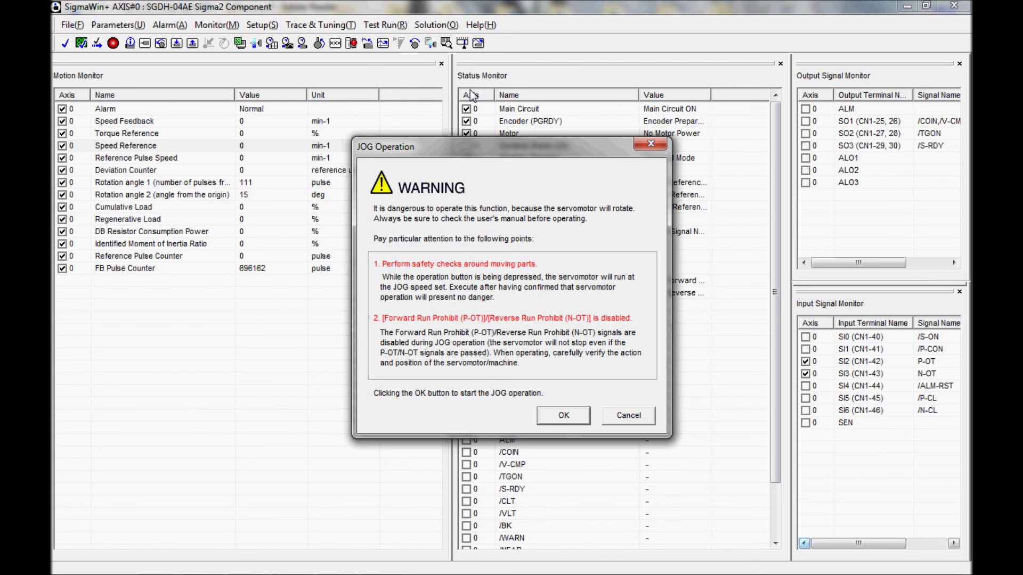
pyautogui.click(565, 416)
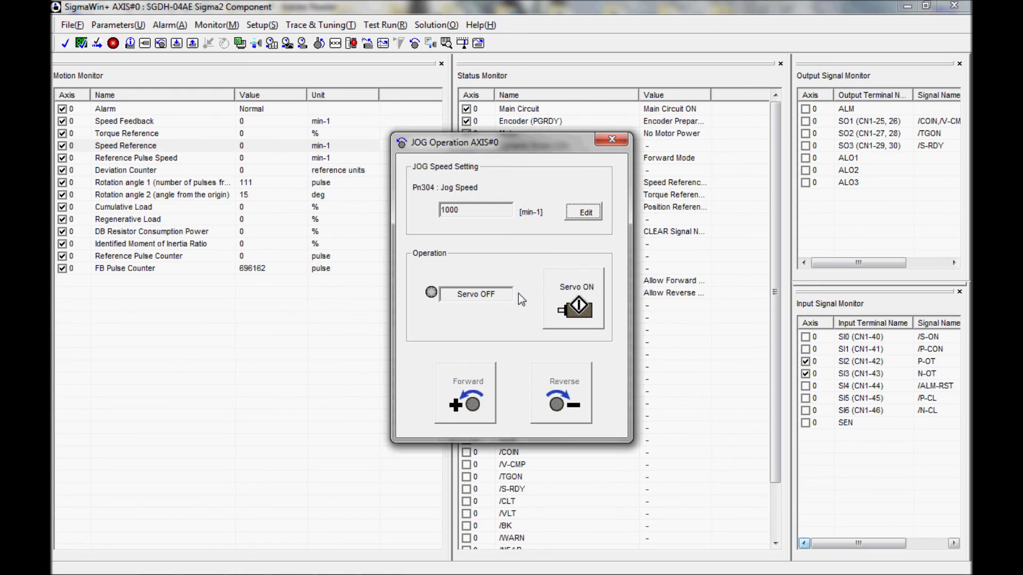